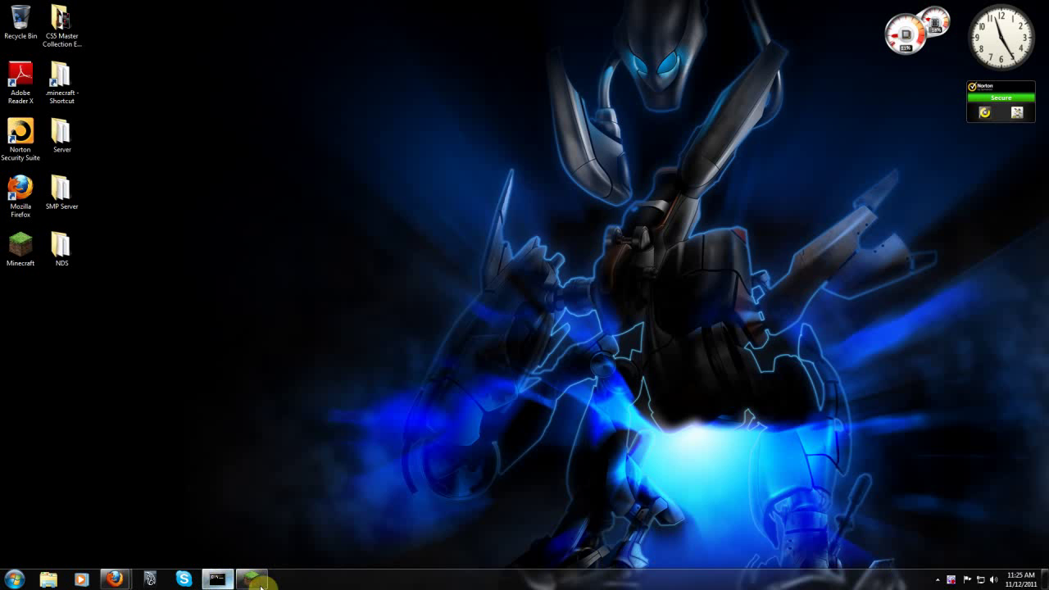
Step: Force a game update in the Minecraft launcher options, log in to apply it, and close the game
left_click(252, 581)
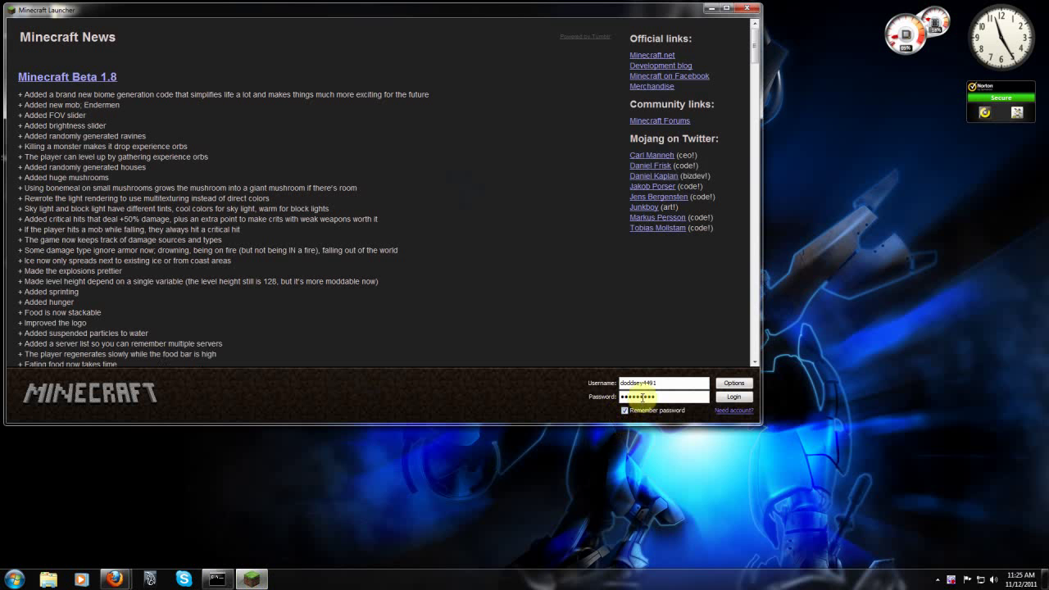
left_click(734, 389)
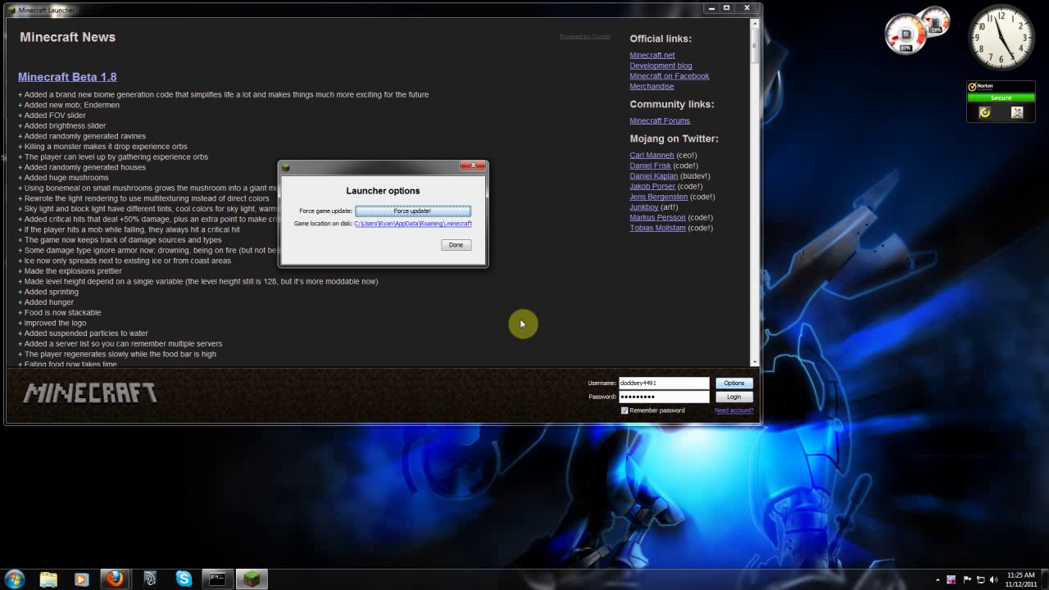
left_click(437, 211)
left_click(456, 245)
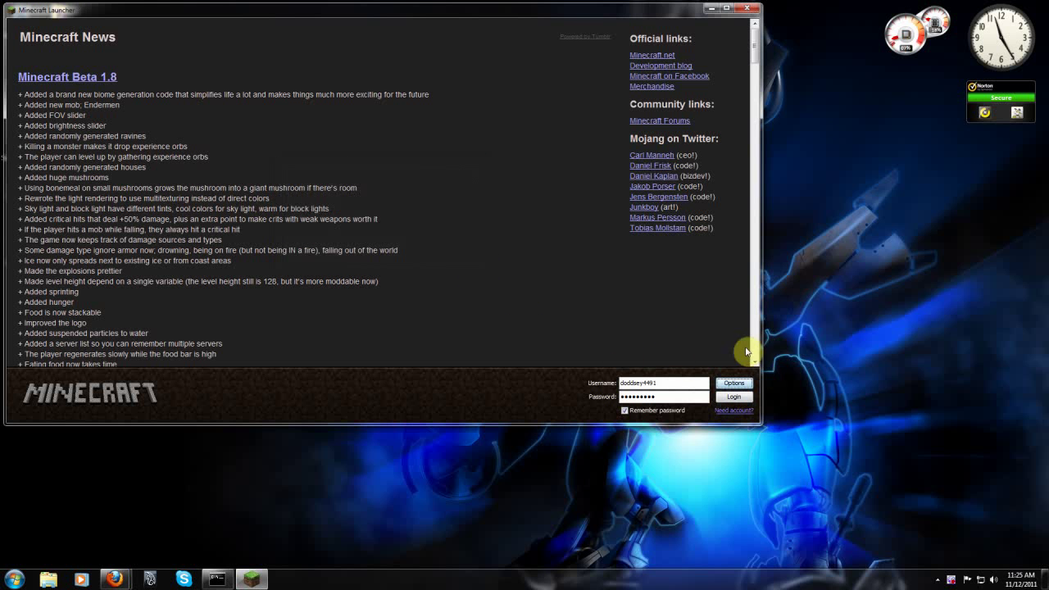
left_click(724, 400)
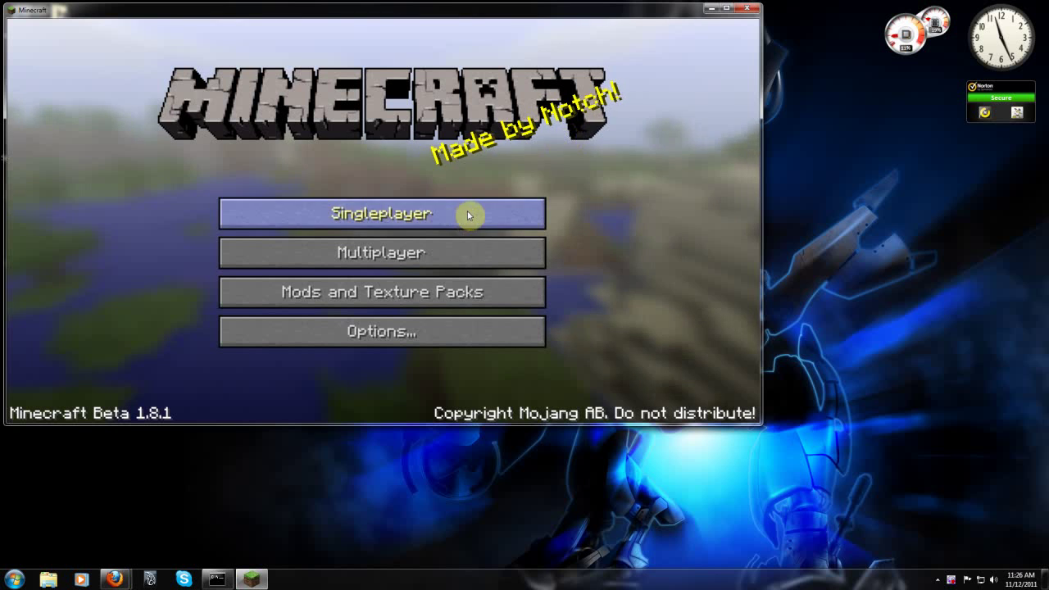
left_click(750, 10)
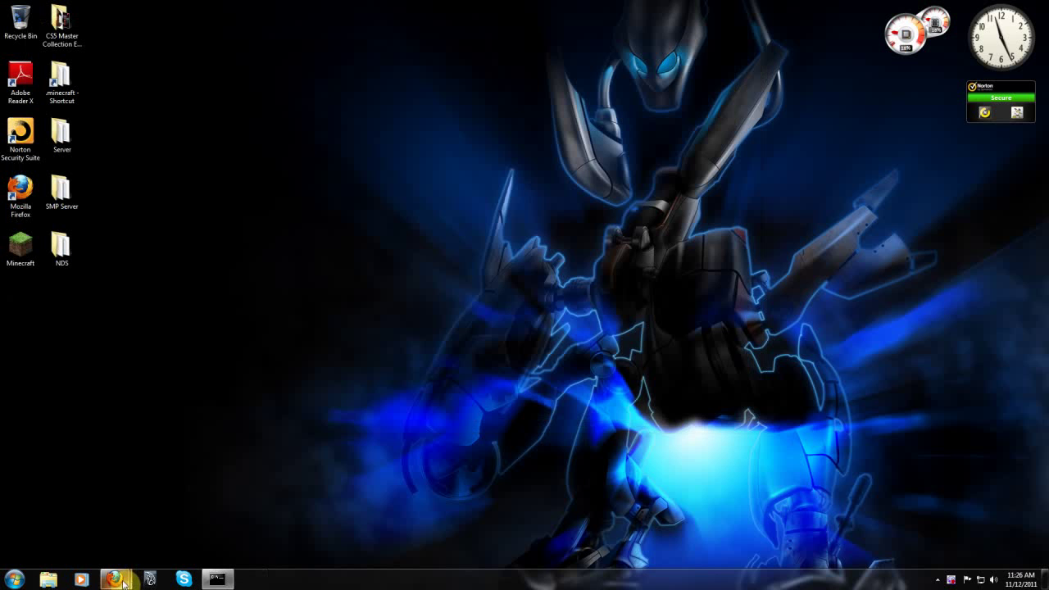
Step: Switch to Firefox and review the PokeMobs thread's download requirements and the ModLoaderMp installation section
mouse_move(115, 578)
left_click(192, 524)
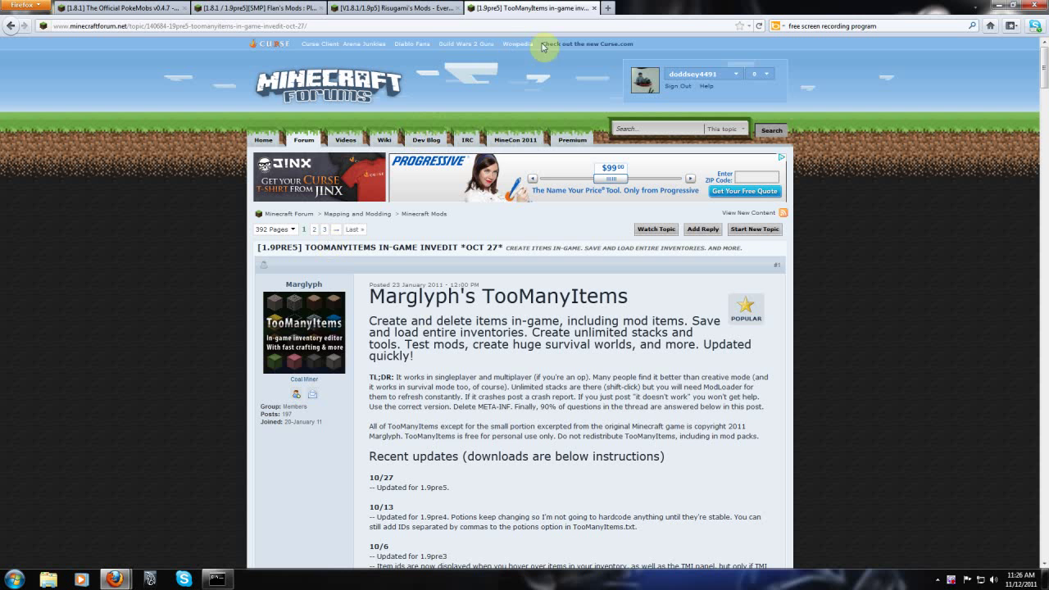
left_click(121, 9)
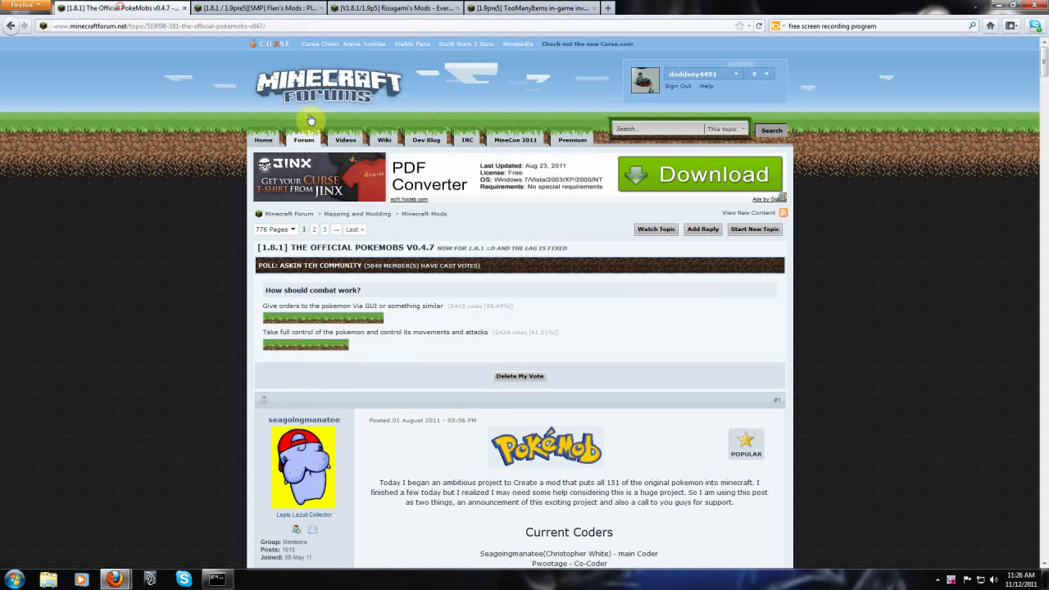
scroll(508, 374, "down", 3)
scroll(508, 375, "down", 20)
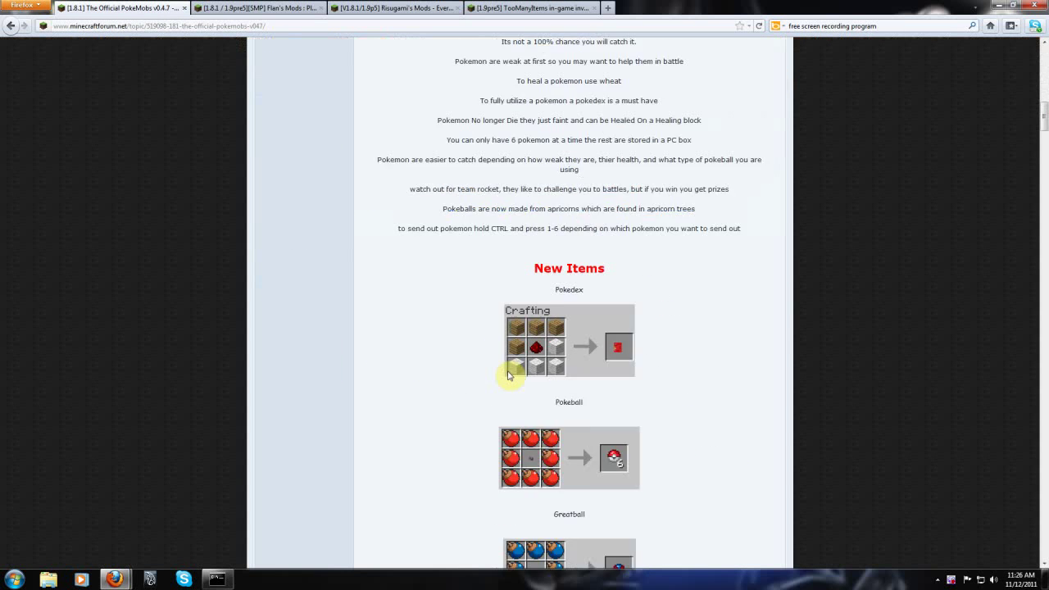
scroll(508, 375, "down", 20)
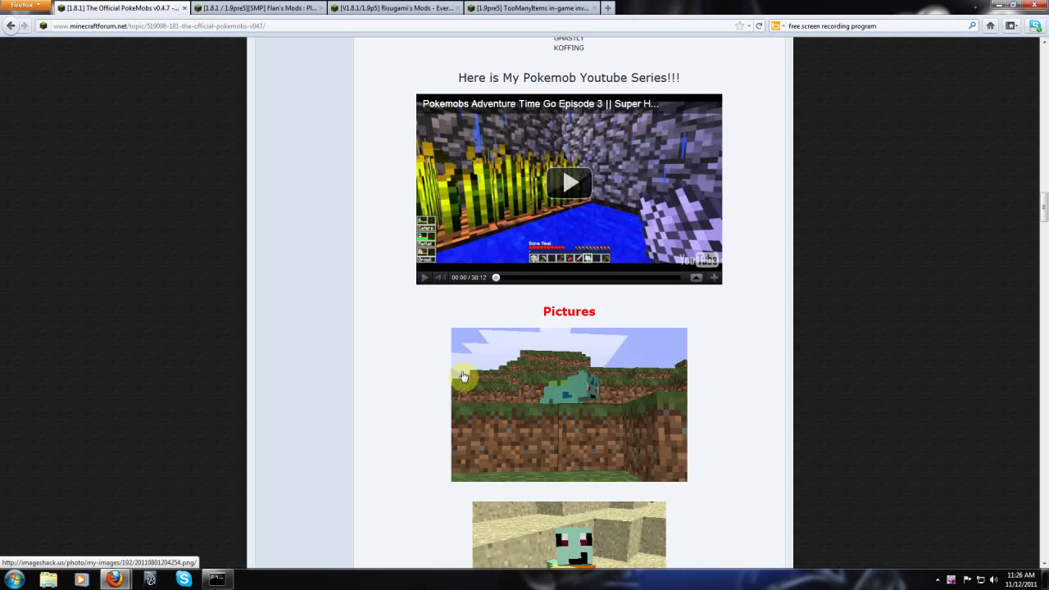
scroll(464, 374, "down", 4)
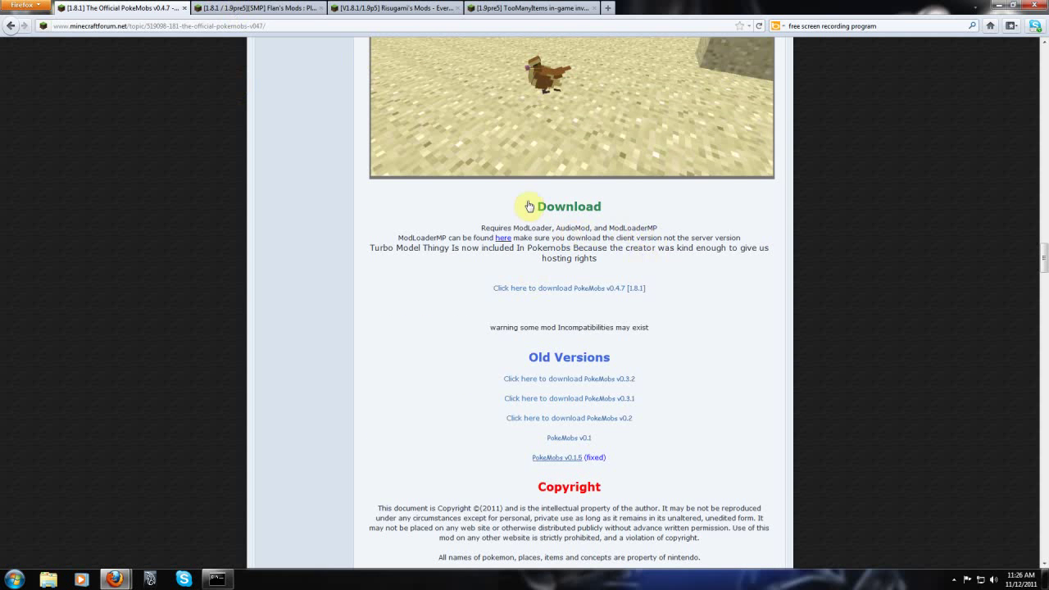
left_click(281, 8)
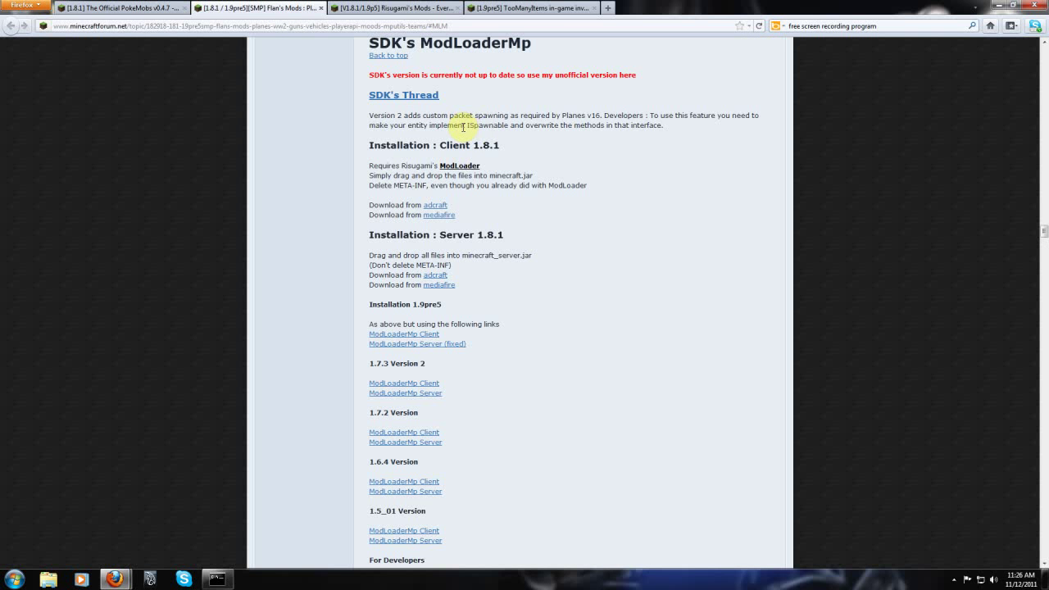
Step: Download ModLoader Beta 1.8.1 through the direct link in Risugami's thread, opening it with WinRAR, and minimize the archive
left_click(405, 10)
scroll(432, 361, "down", 20)
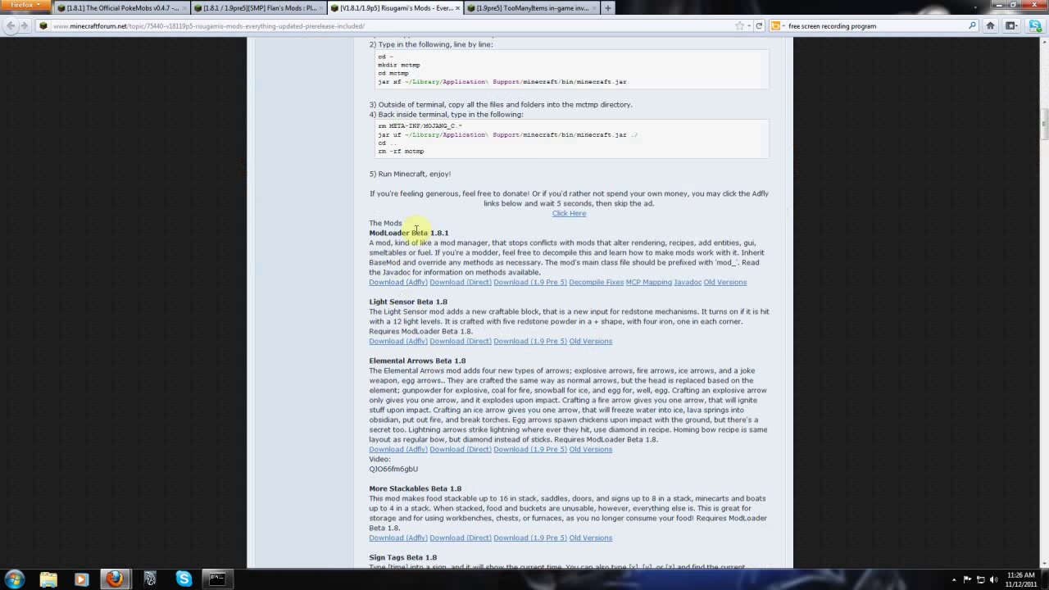
left_click(449, 283)
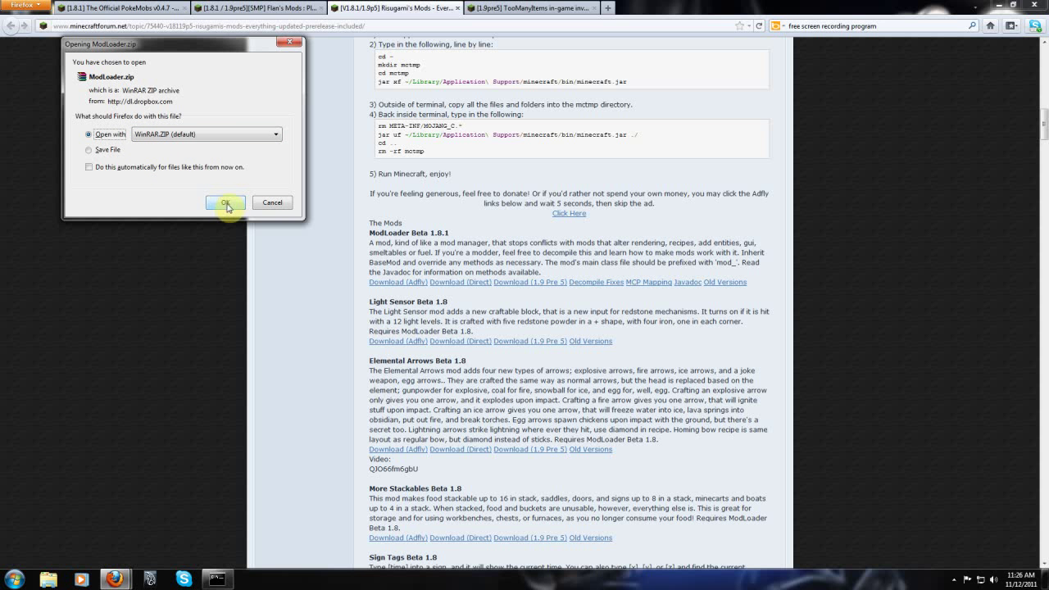
left_click(226, 203)
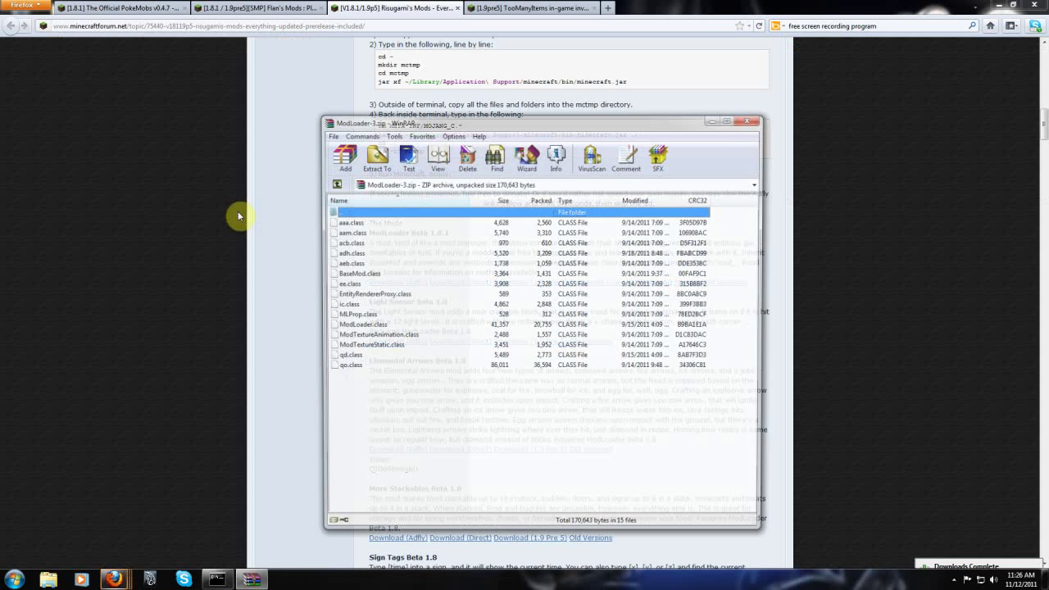
left_click(716, 119)
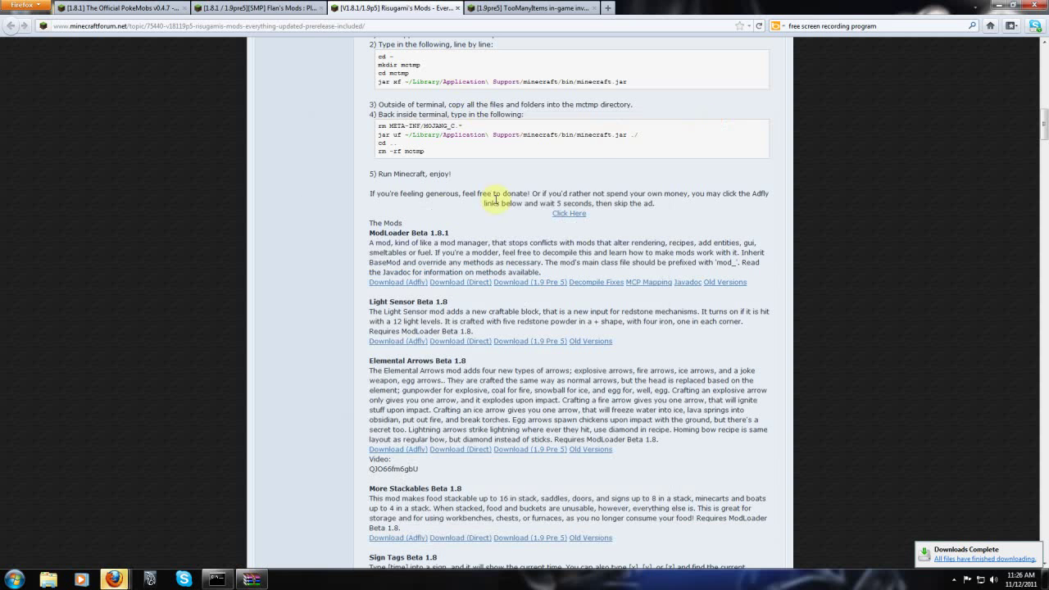
Step: Download AudioMod Beta 1.8 directly, open it with WinRAR, and close Risugami's thread
scroll(432, 292, "down", 8)
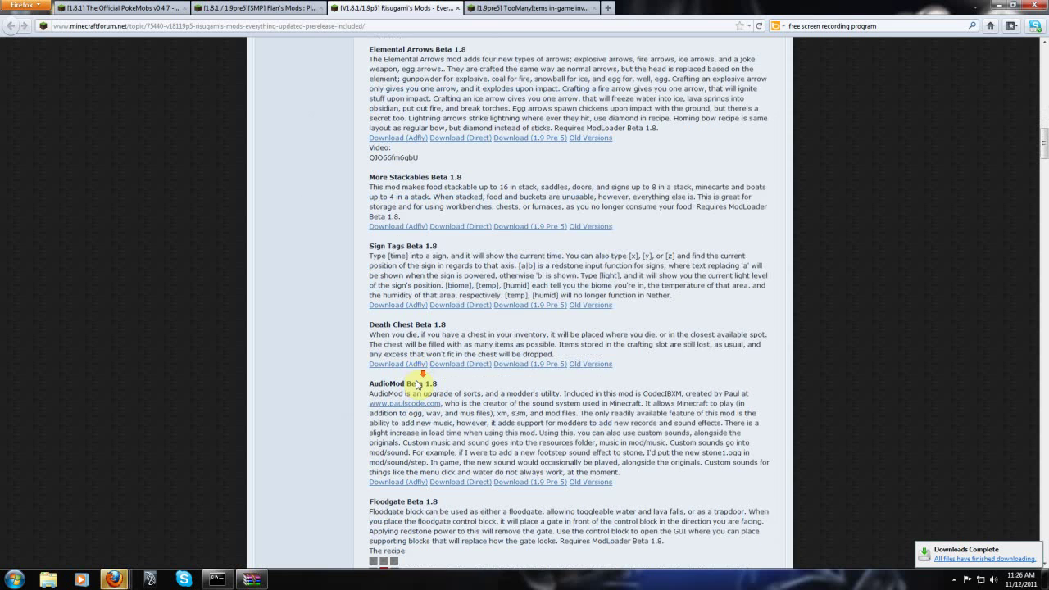
left_click(459, 420)
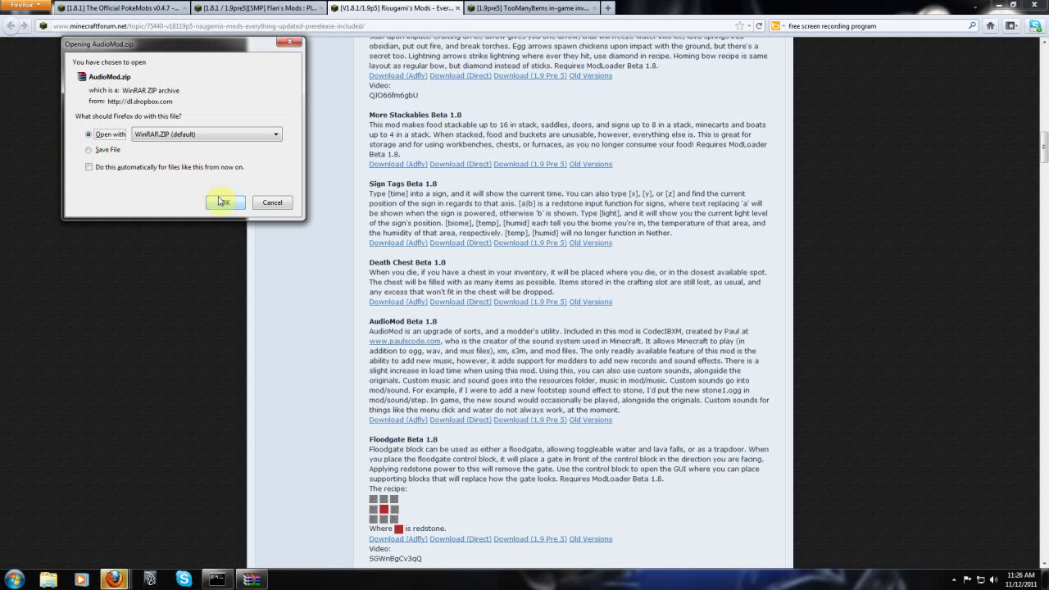
left_click(219, 201)
left_click(408, 24)
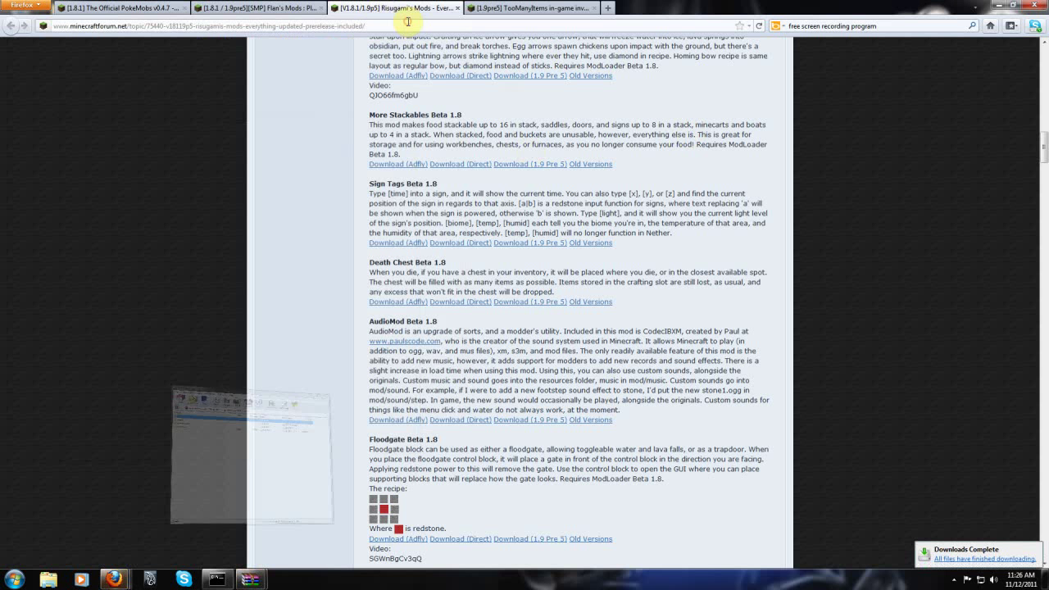
left_click(457, 8)
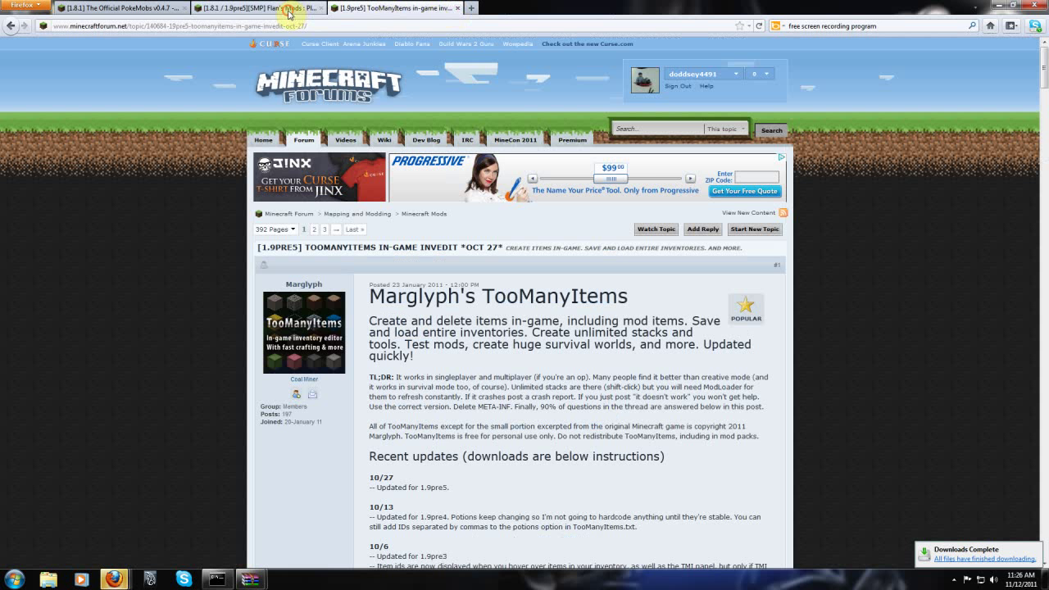
Step: Download the ModLoaderMp 1.8.1 client from MediaFire, open it with WinRAR, and close its page
left_click(283, 10)
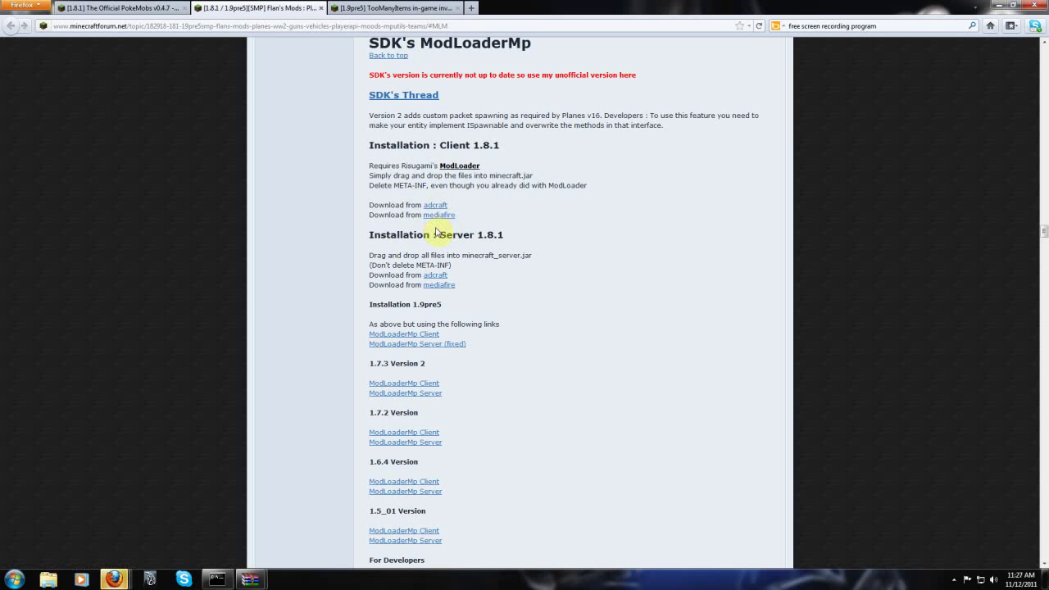
left_click(438, 216)
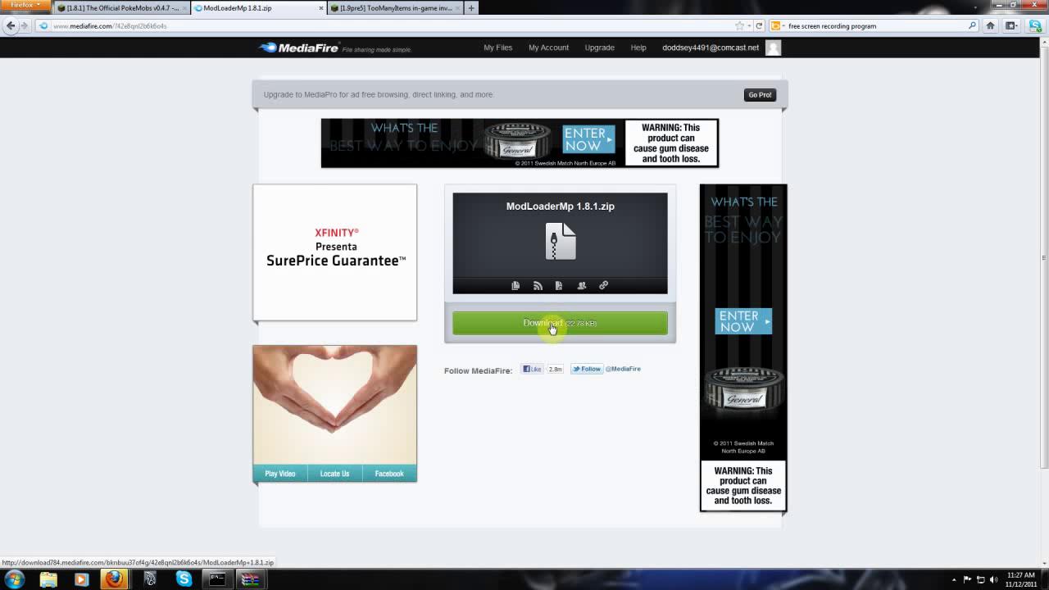
left_click(551, 325)
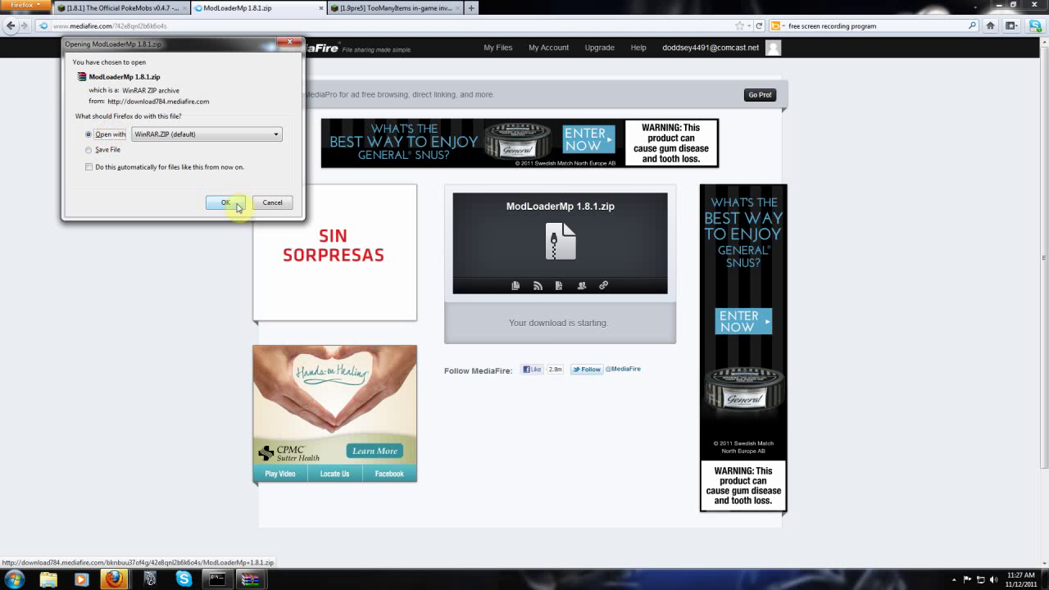
left_click(232, 204)
left_click(492, 102)
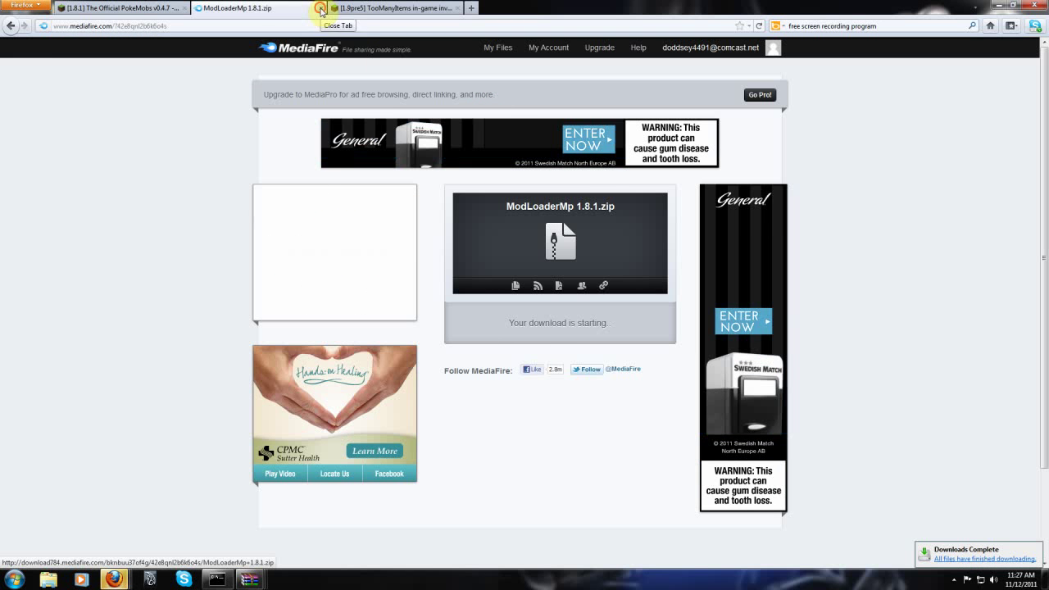
left_click(322, 8)
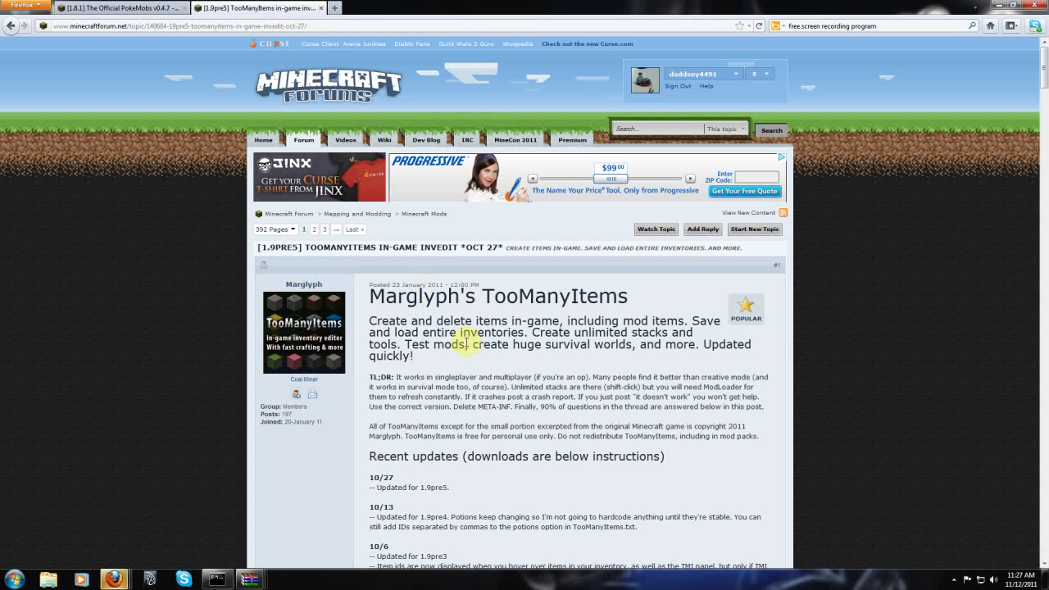
Step: Download TooManyItems for 1.8.1 / 1.8 past the ad page, open it with WinRAR, and close its page
scroll(485, 367, "down", 5)
scroll(485, 368, "down", 12)
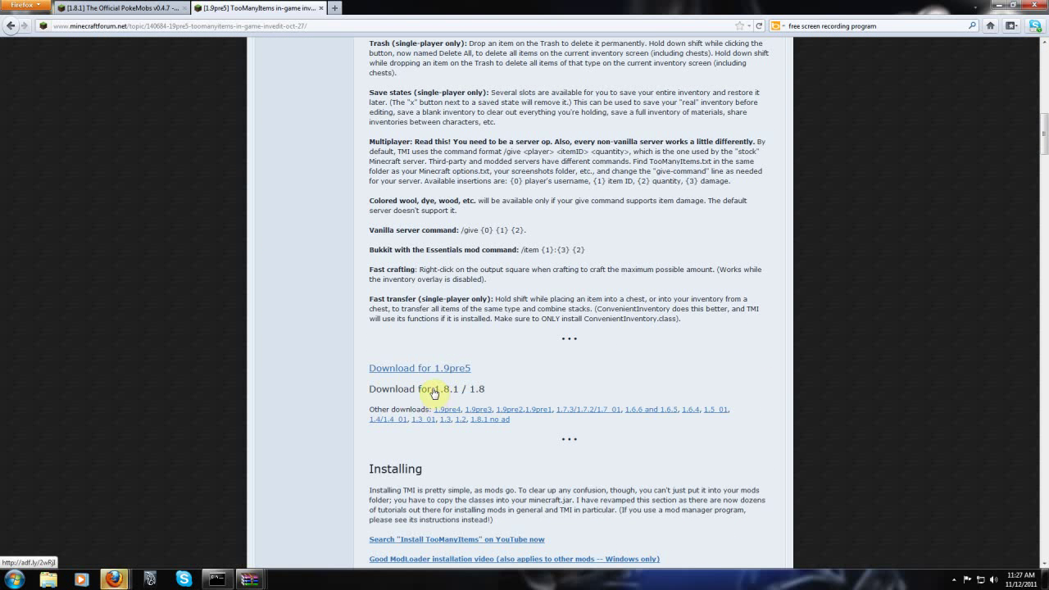
left_click(424, 390)
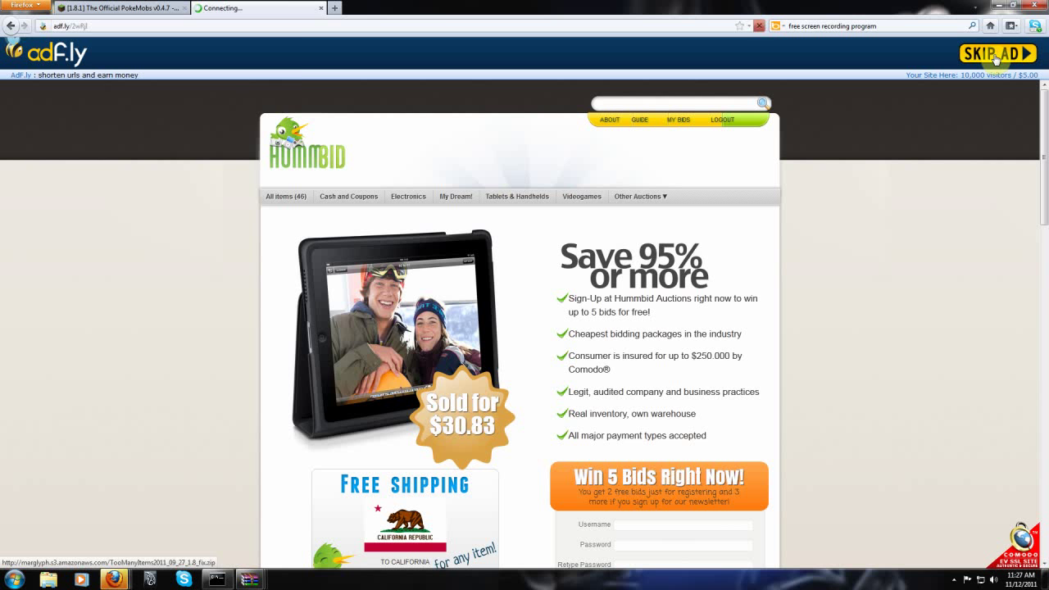
left_click(225, 204)
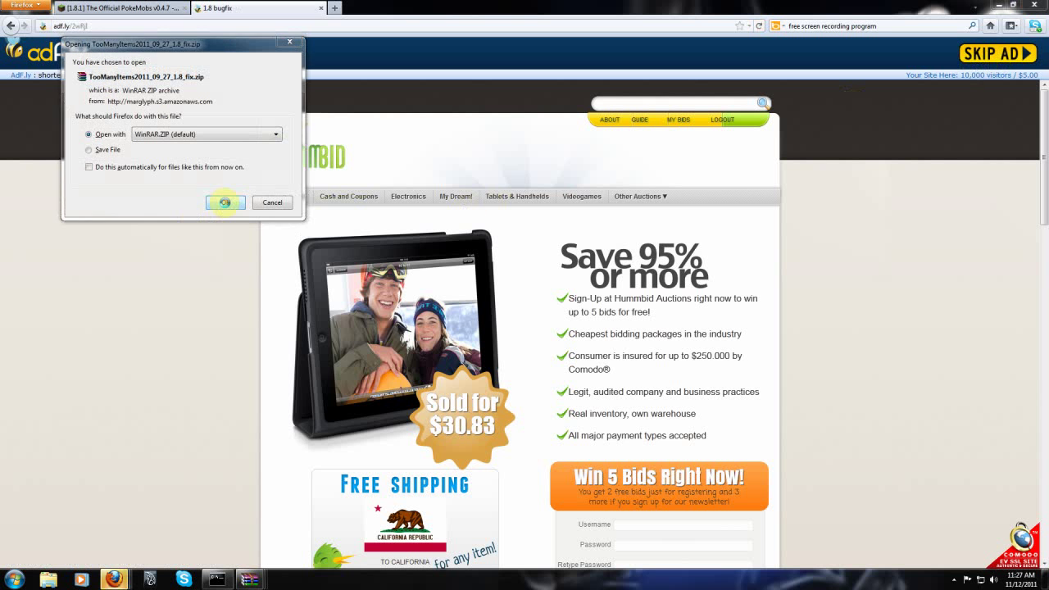
left_click(422, 31)
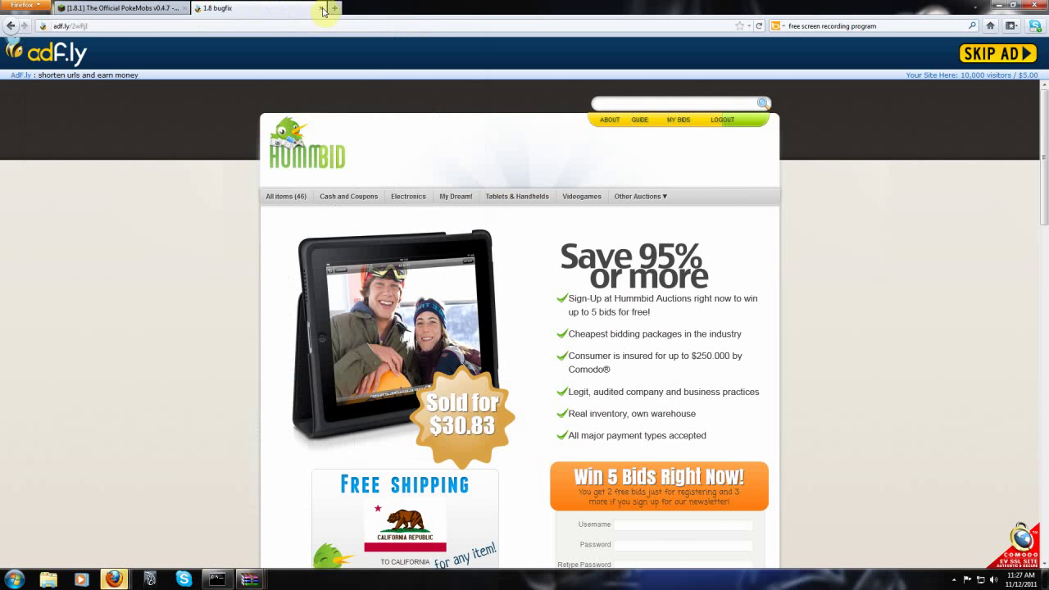
key("ctrl+w")
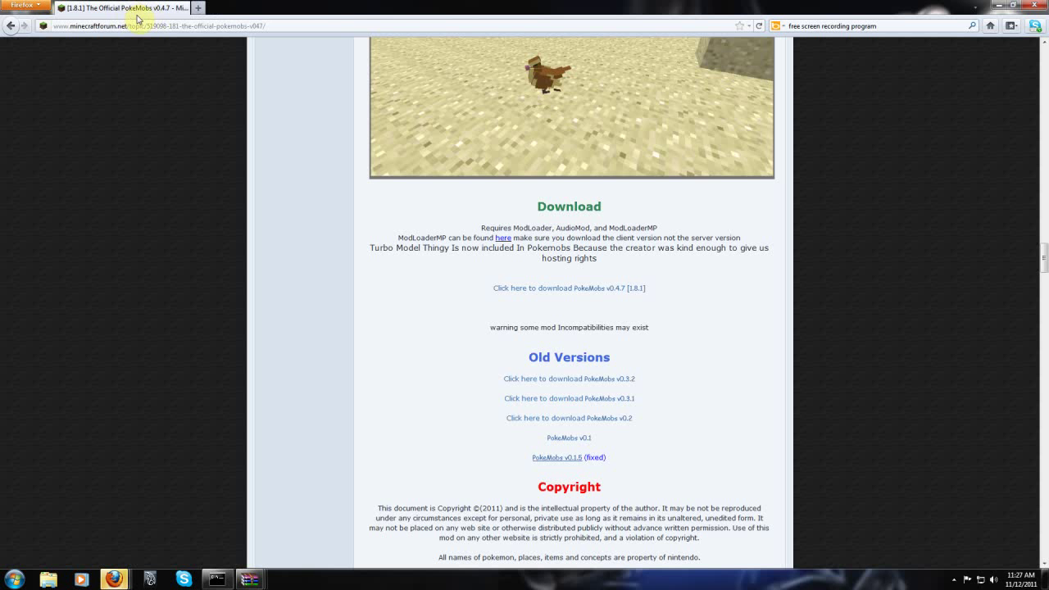
Step: Download PokeMobs v0.4.7 [1.8.1] from MediaFire, open it with WinRAR, and put away the archive and browser windows
left_click(575, 292)
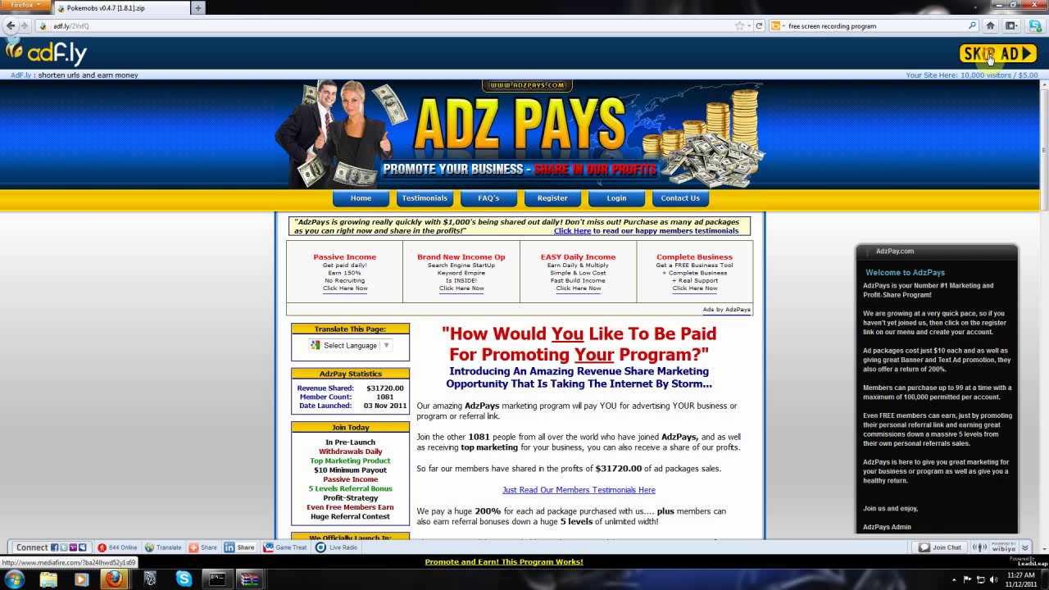
left_click(991, 49)
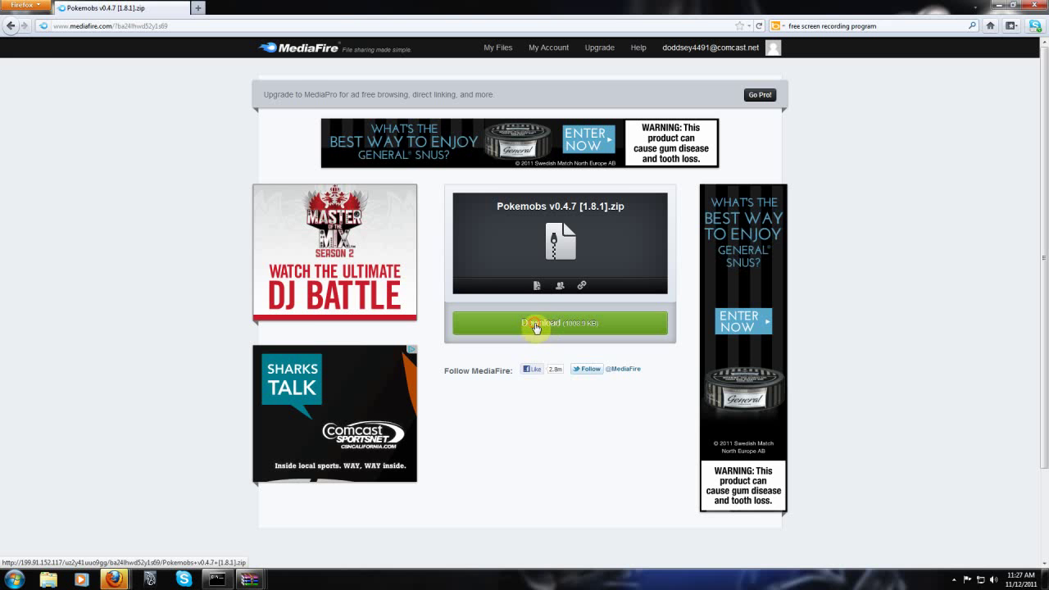
left_click(534, 322)
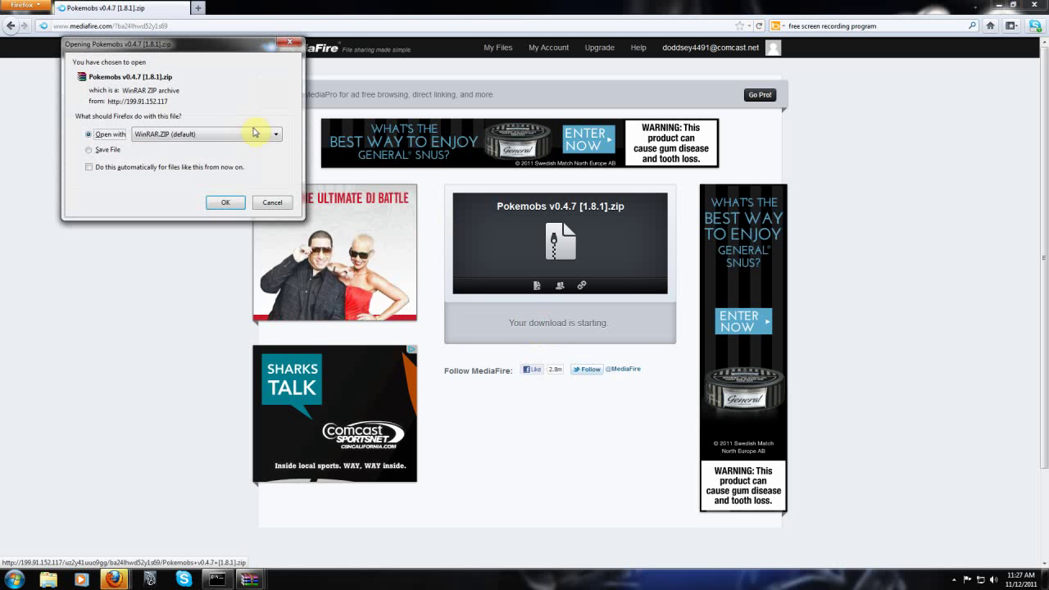
left_click(226, 205)
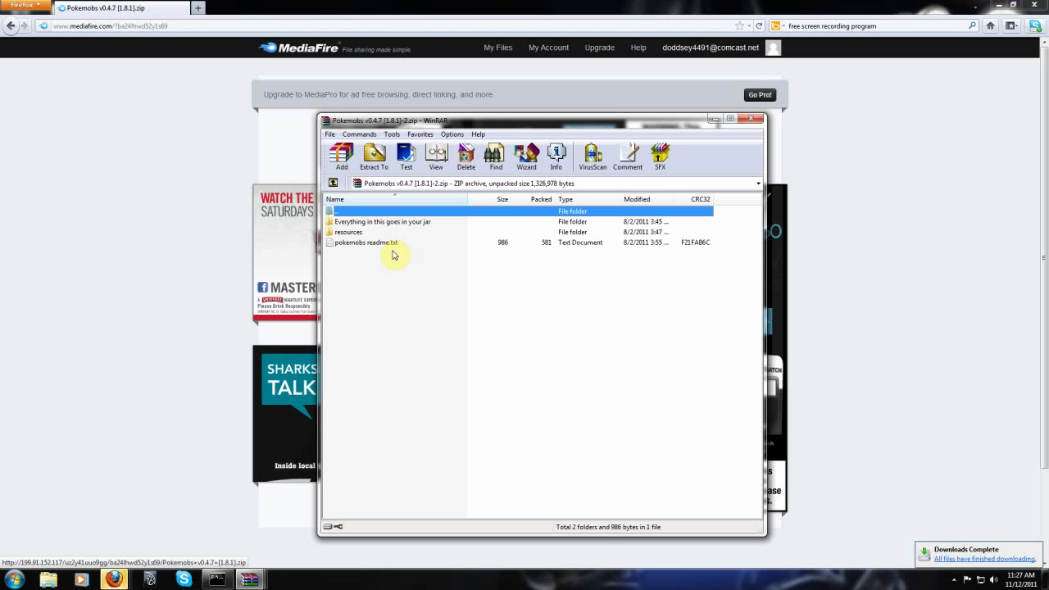
left_click(714, 119)
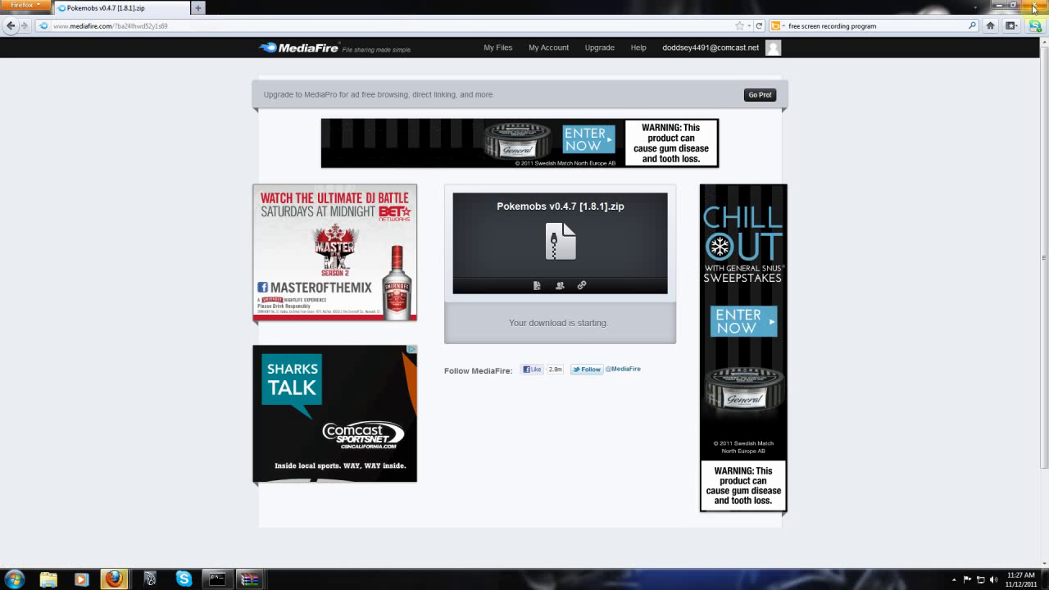
left_click(996, 5)
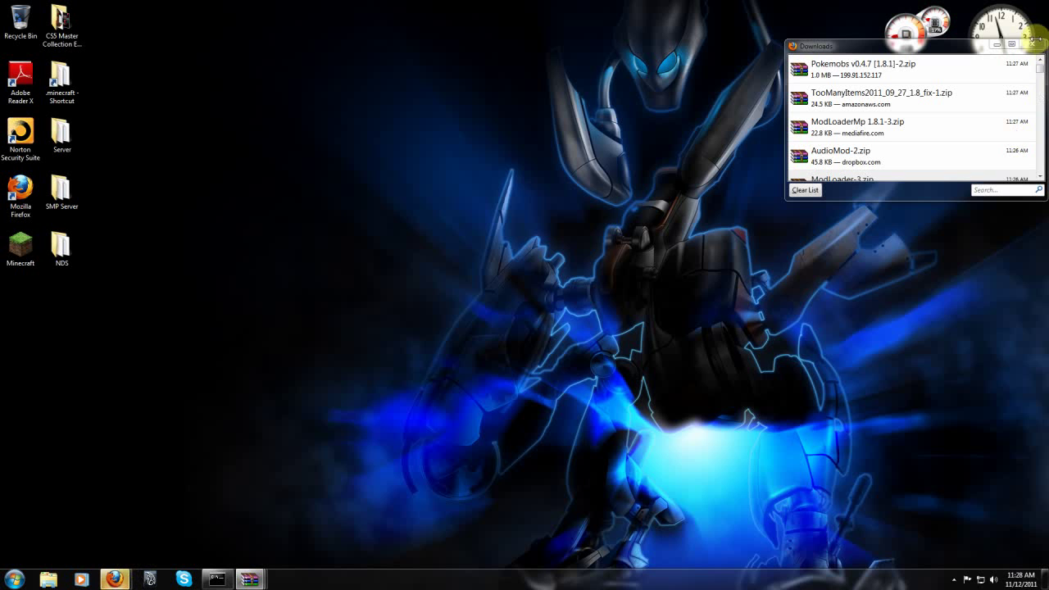
Step: Put away the downloads list and browse from Computer to %appdata%, opening the bin folder inside .minecraft
left_click(115, 578)
left_click(64, 95)
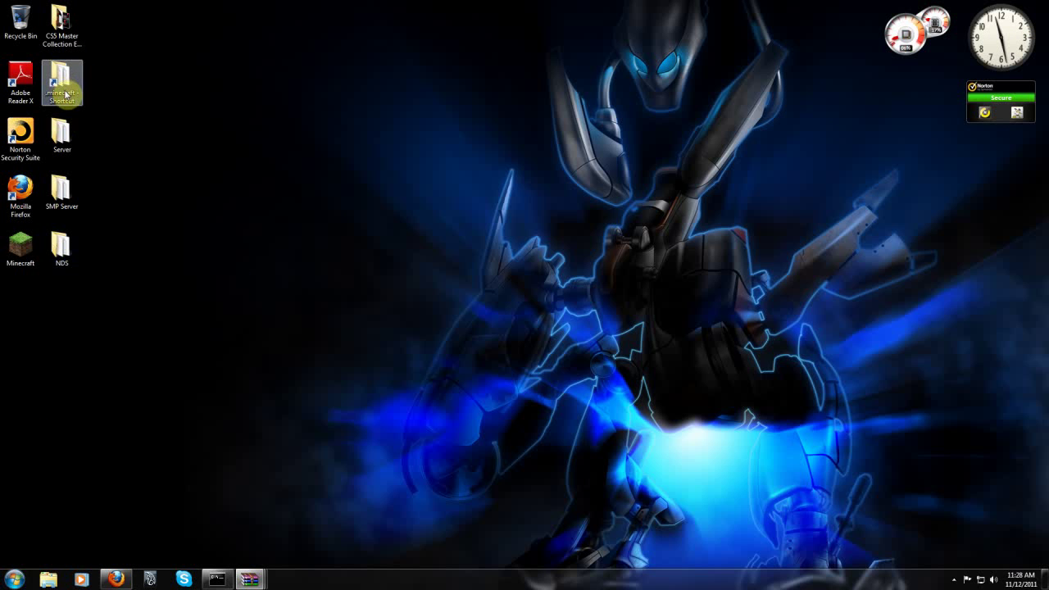
left_click(14, 578)
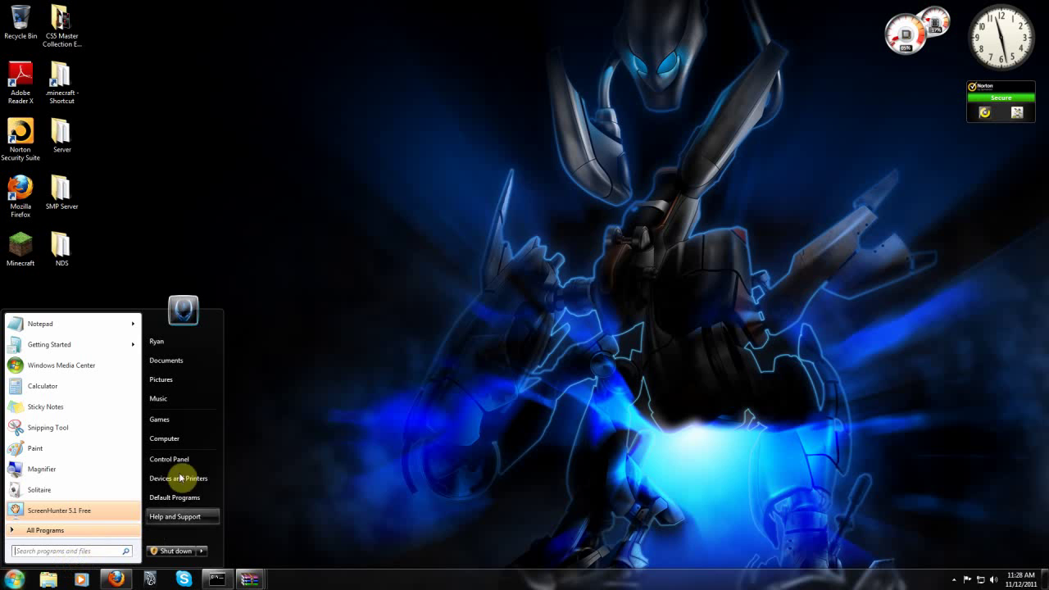
left_click(182, 441)
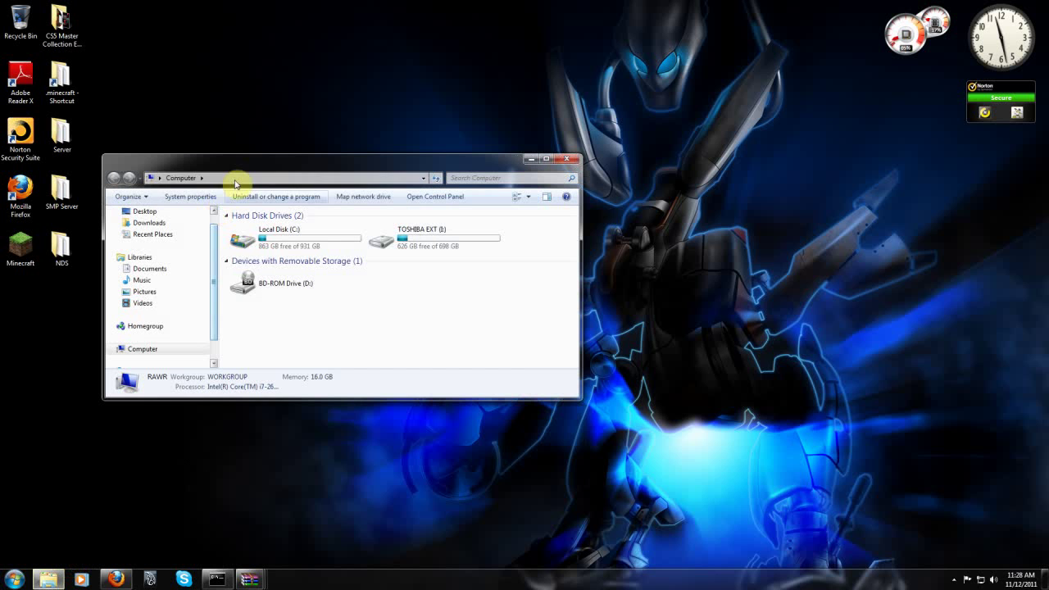
left_click(236, 176)
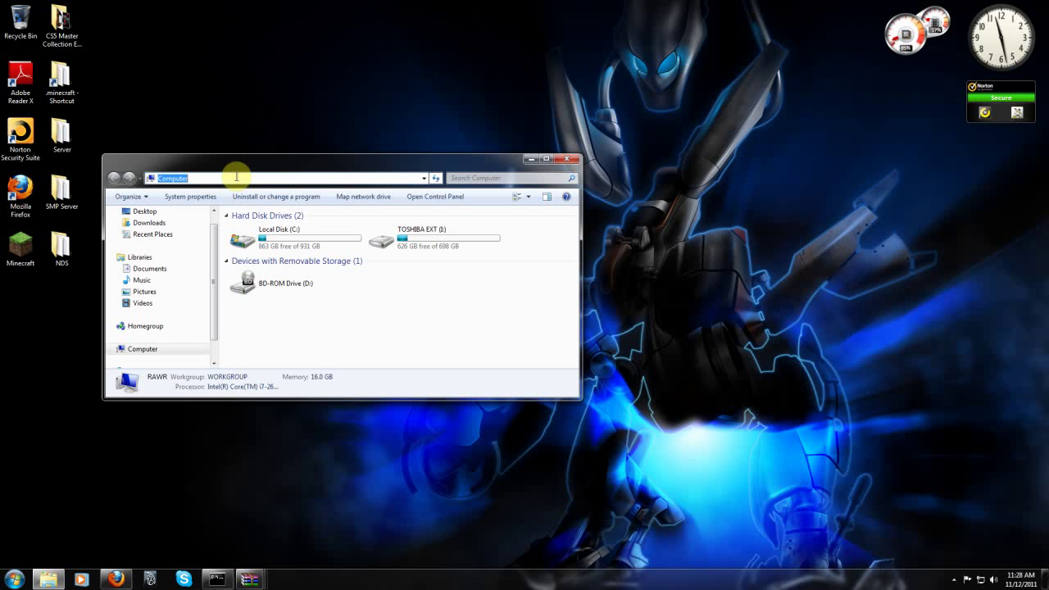
type("%appdata%")
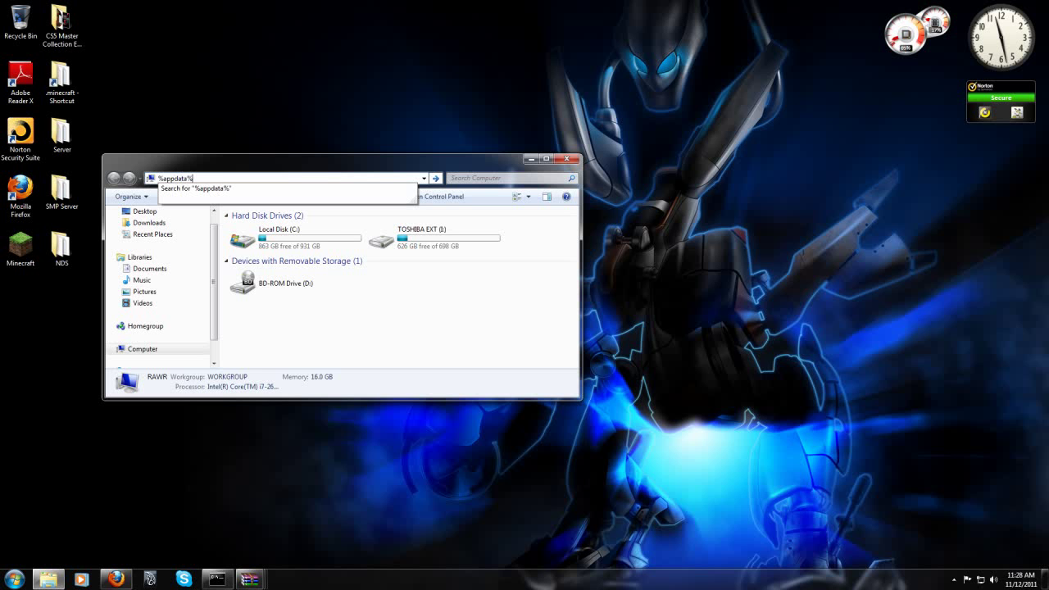
left_click(246, 193)
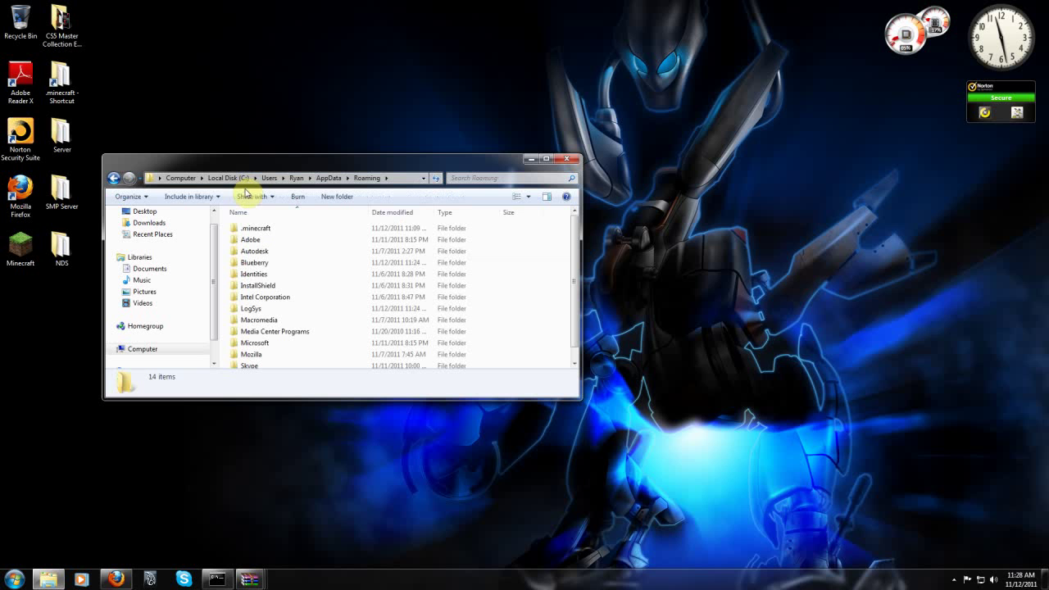
double_click(256, 230)
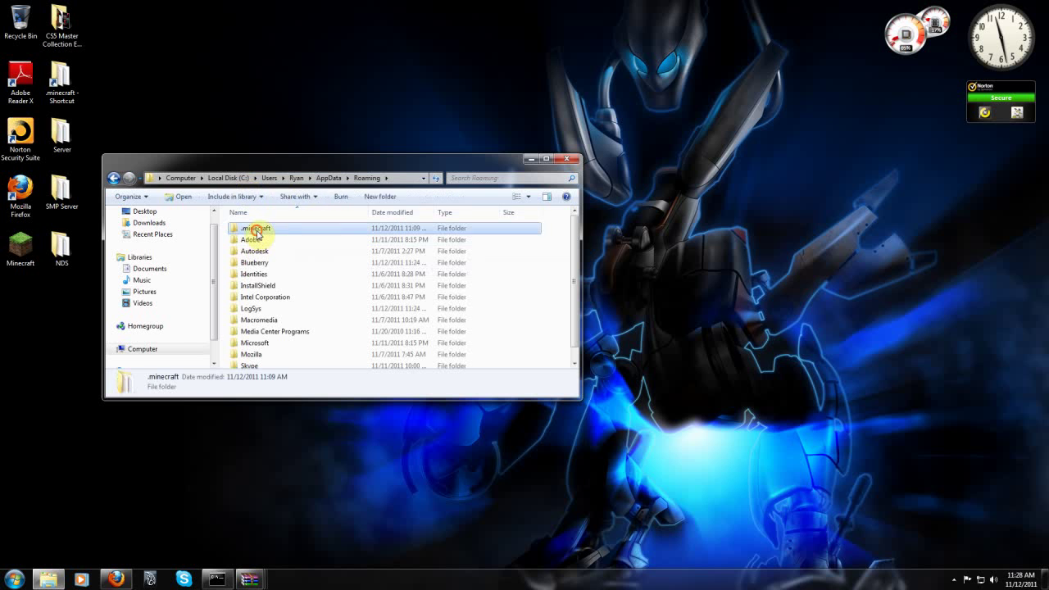
double_click(248, 231)
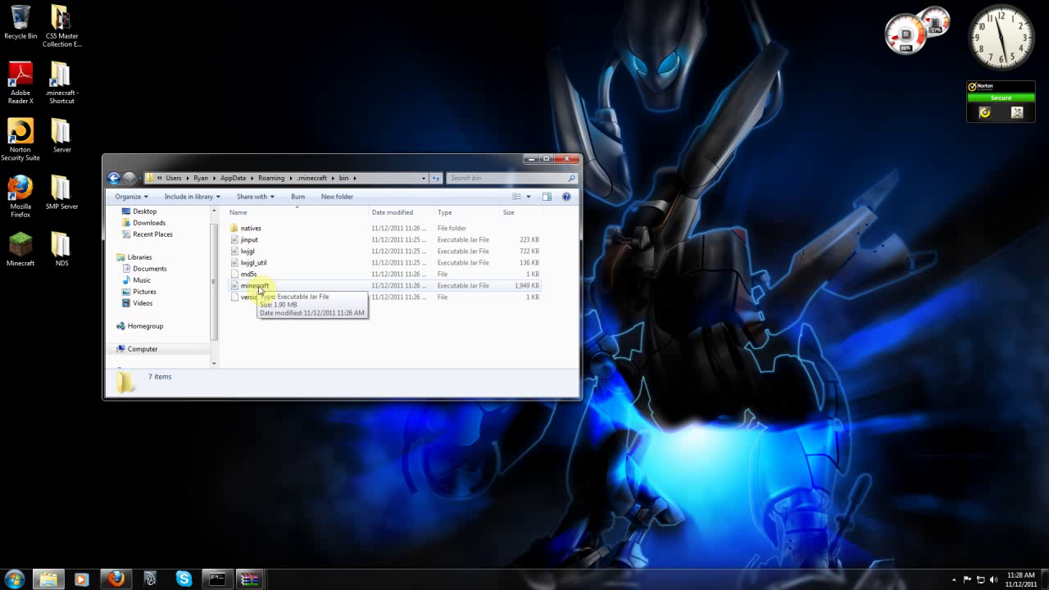
Step: Open minecraft.jar with WinRAR, minimize the bin folder, and move the archive window aside
right_click(263, 288)
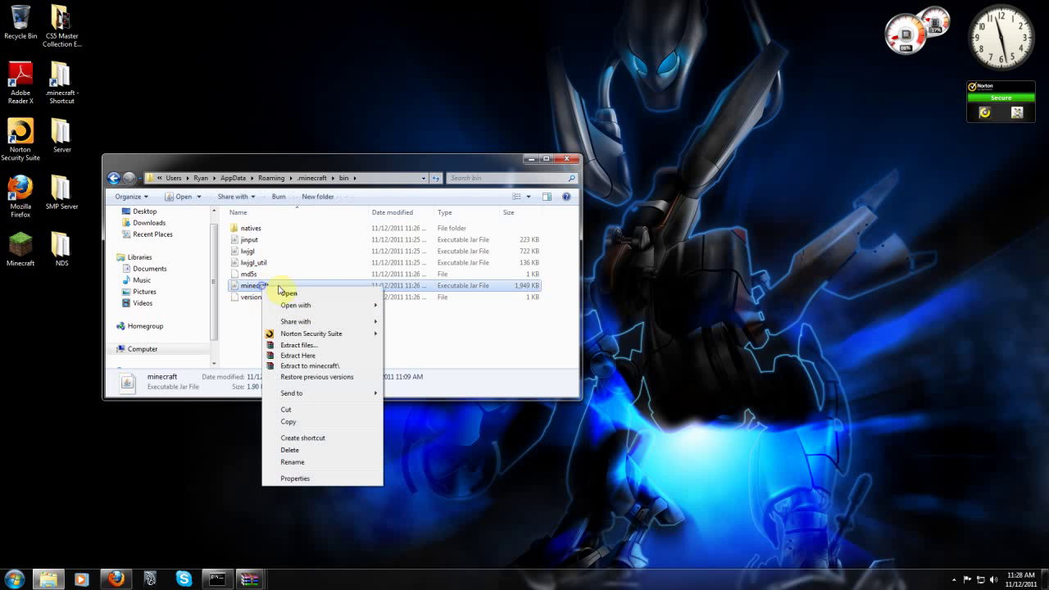
mouse_move(338, 305)
left_click(408, 318)
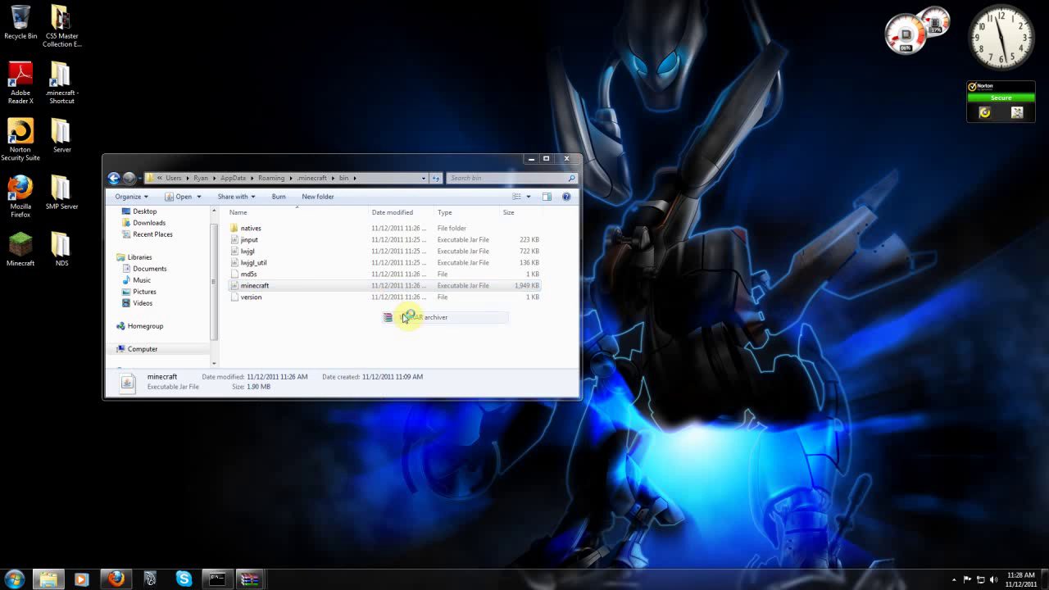
left_click(240, 160)
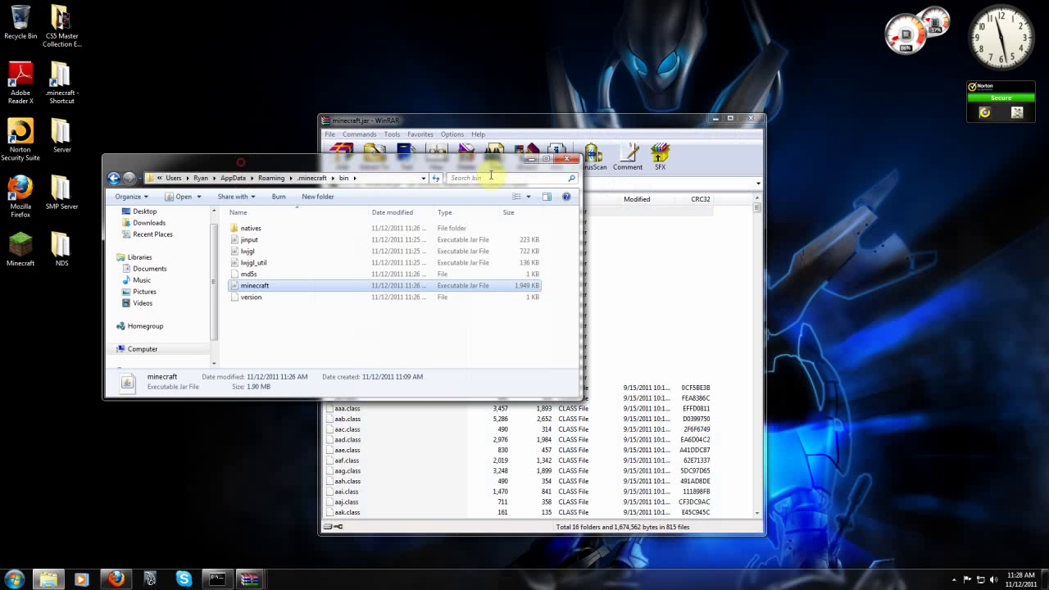
left_click(531, 159)
left_click_drag(581, 125, 268, 17)
Step: Bring up the ModLoader and AudioMod archives and stack their windows beside the minecraft.jar archive
mouse_move(249, 579)
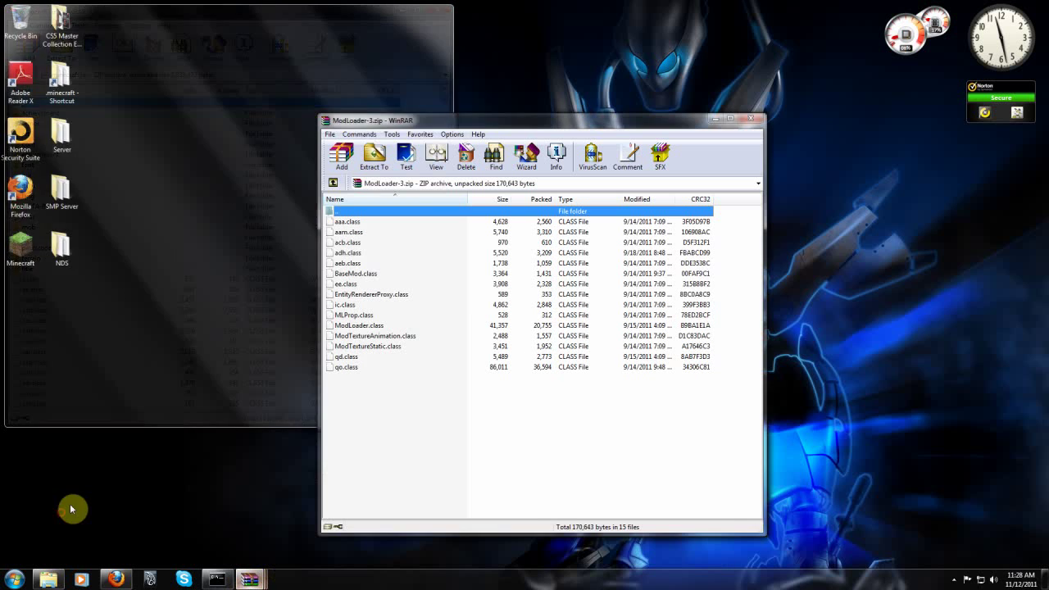
left_click(70, 503)
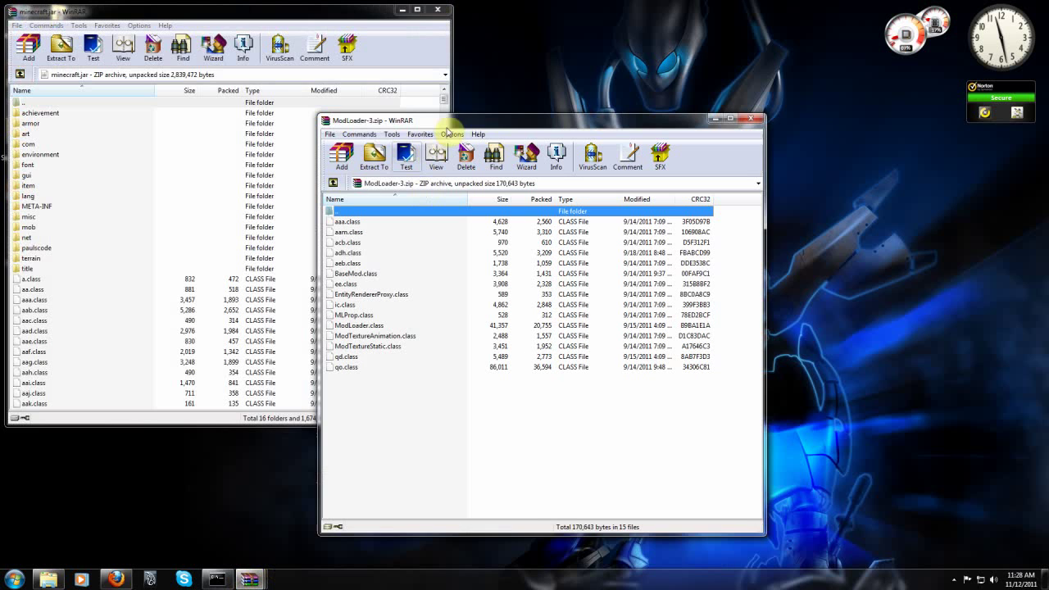
left_click_drag(522, 118, 811, 9)
mouse_move(246, 580)
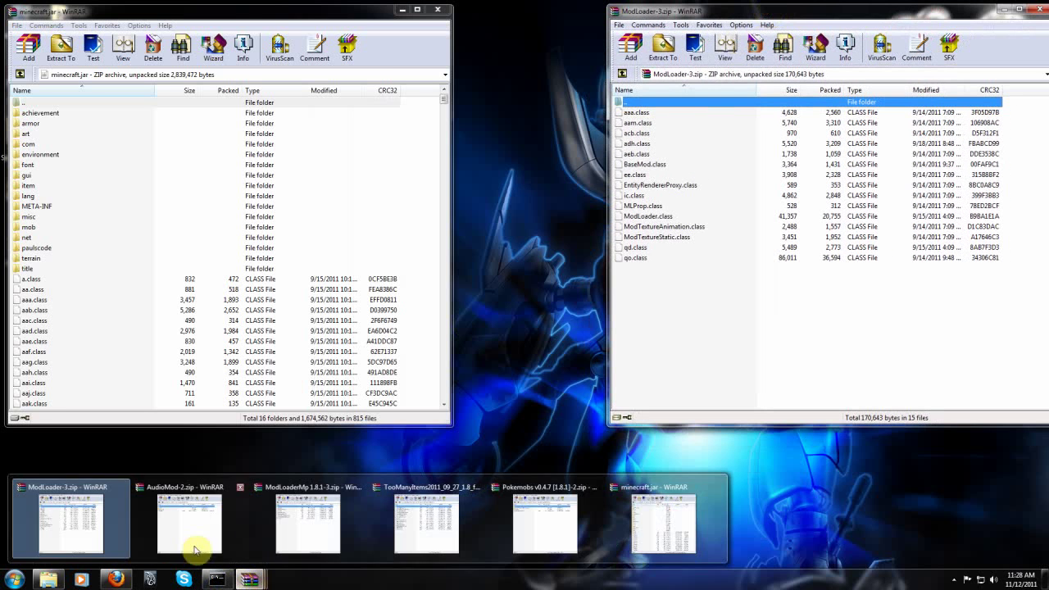
left_click(190, 521)
left_click_drag(250, 29, 842, 50)
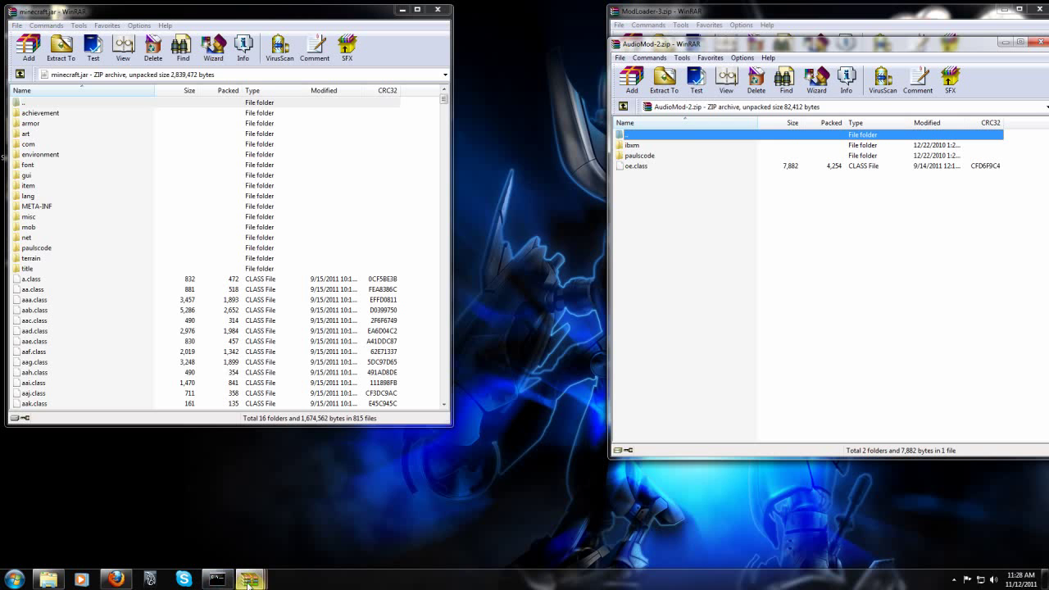
Step: Add the ModLoaderMp, TooManyItems and Pokemobs archive windows to the stack beside minecraft.jar, keeping each title visible
mouse_move(246, 579)
left_click(289, 524)
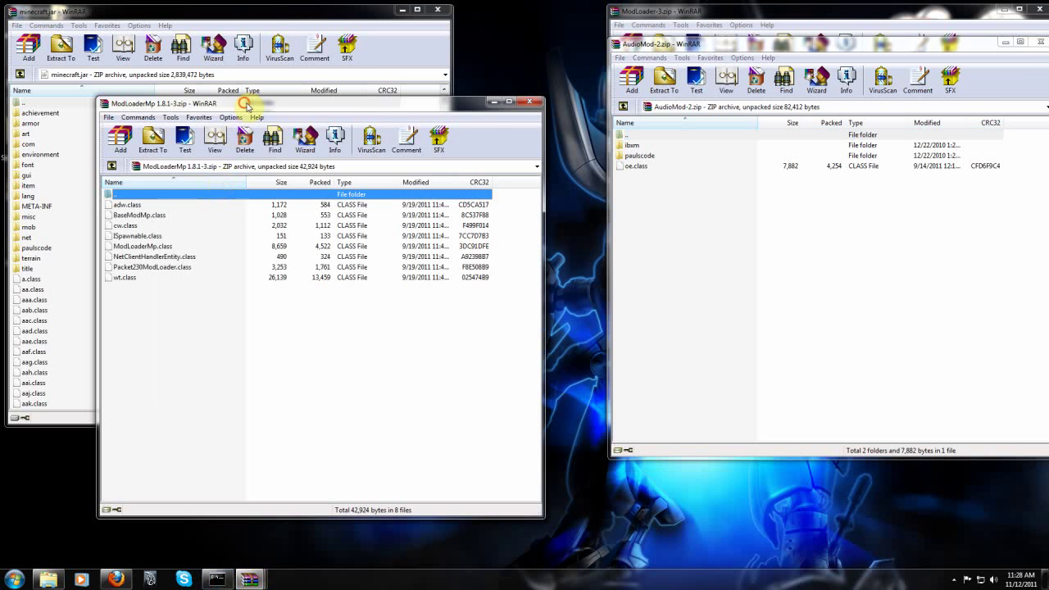
left_click_drag(245, 105, 757, 76)
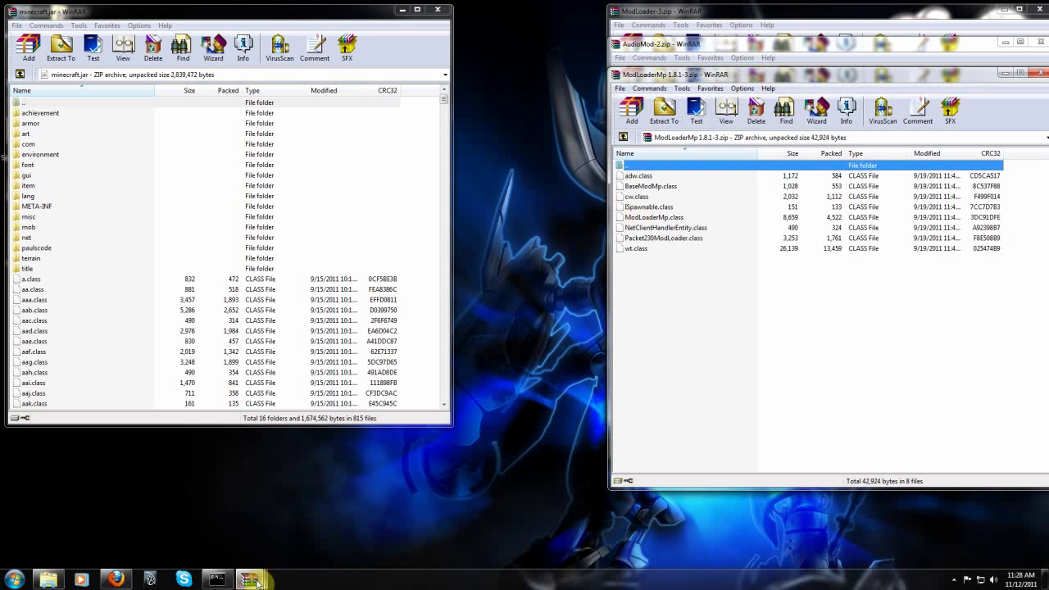
mouse_move(256, 583)
mouse_move(428, 525)
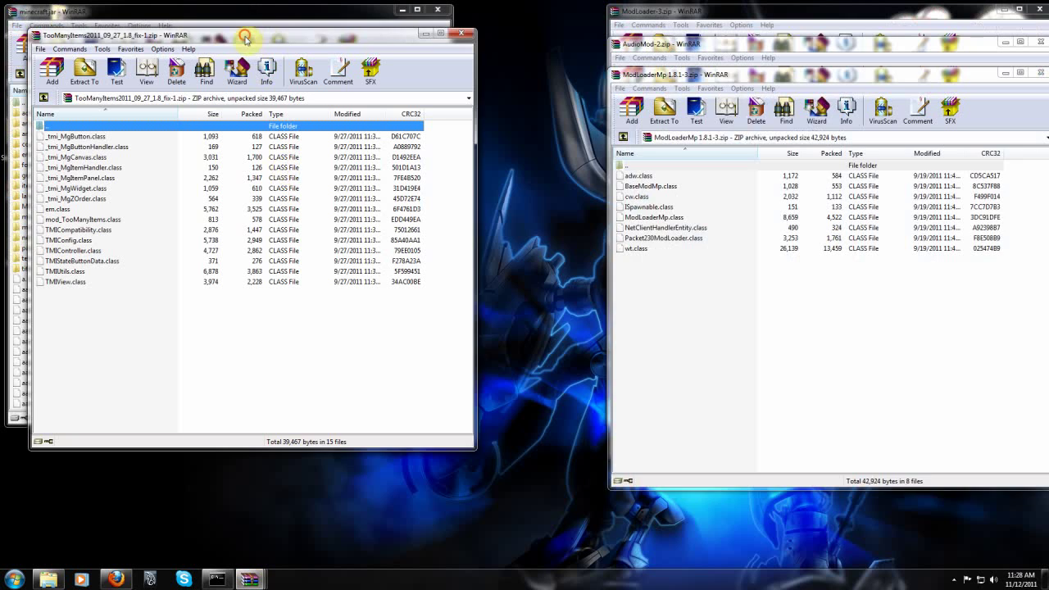
left_click_drag(245, 38, 822, 107)
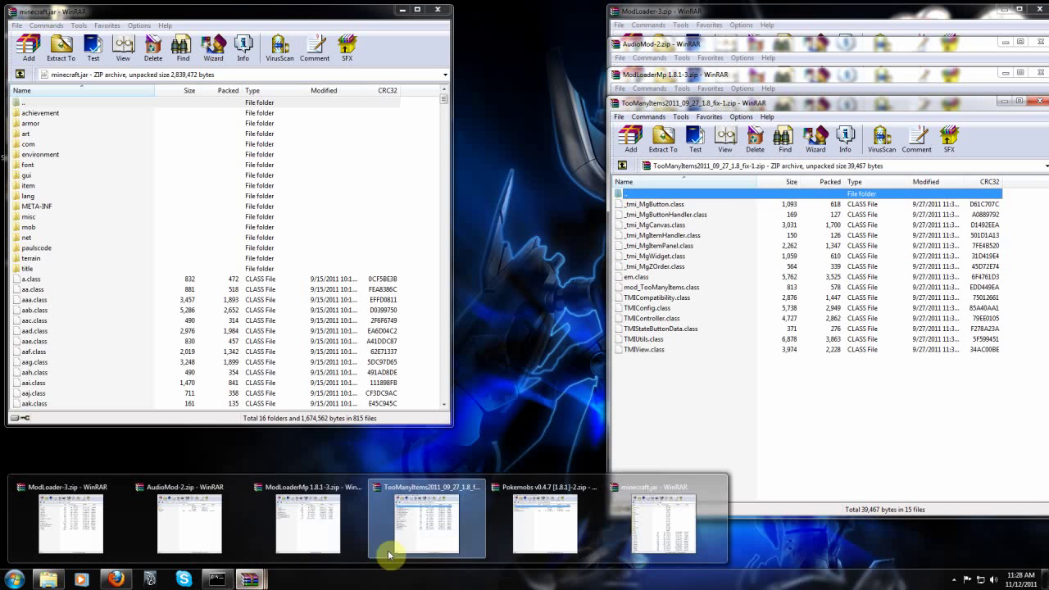
left_click(477, 525)
left_click_drag(443, 125, 734, 142)
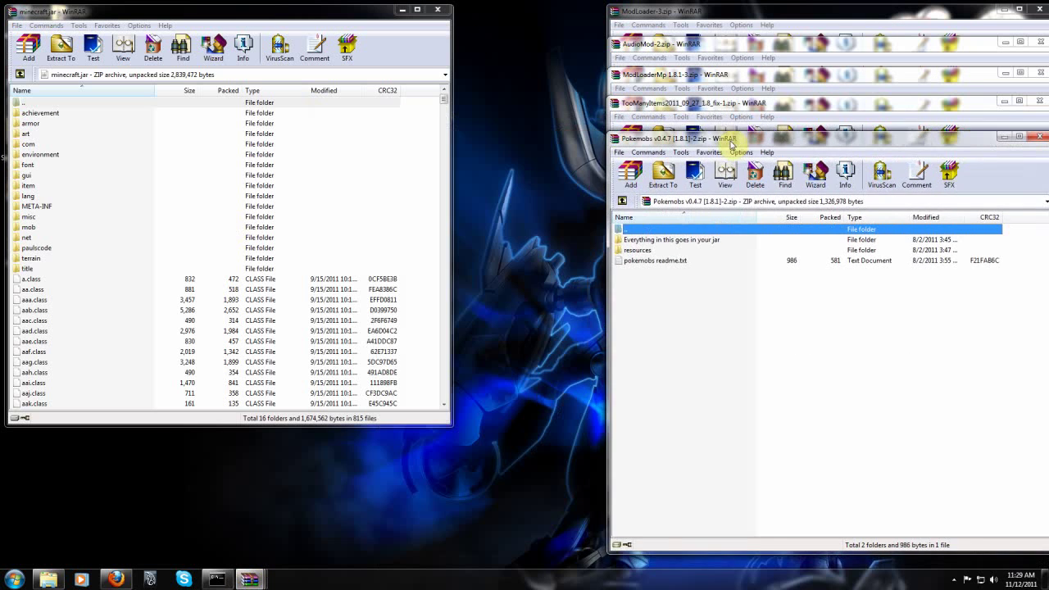
Step: Copy all the class files from the ModLoader archive into minecraft.jar with the default archive settings
left_click(693, 11)
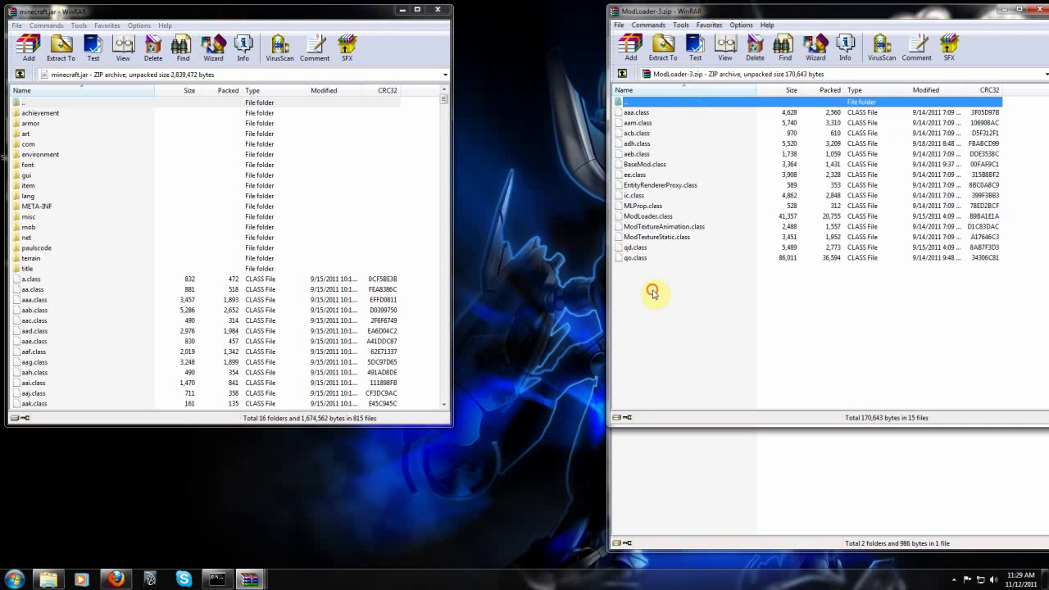
left_click_drag(652, 292, 636, 109)
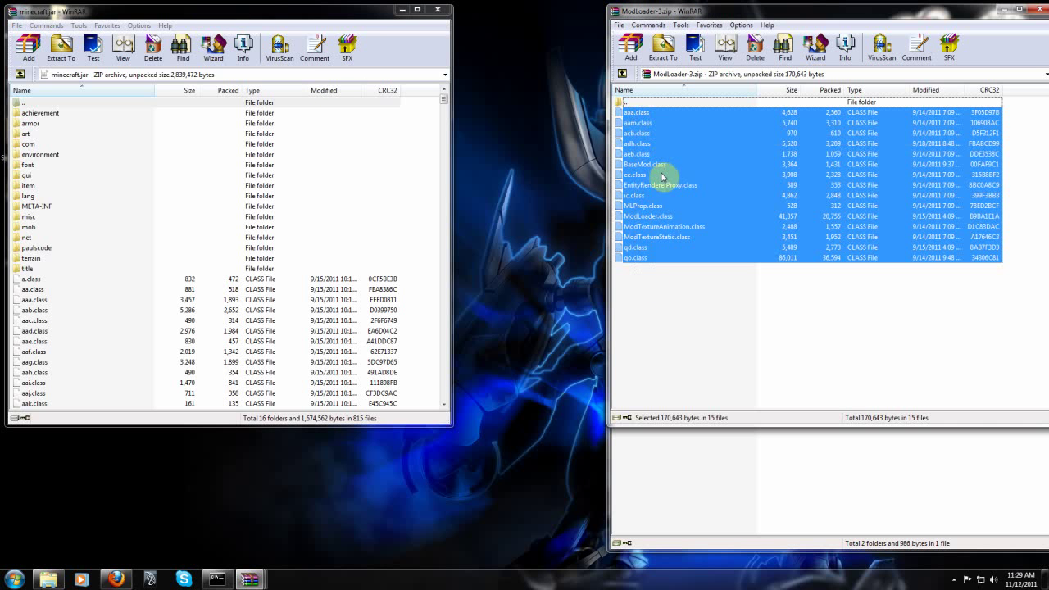
left_click_drag(662, 176, 104, 289)
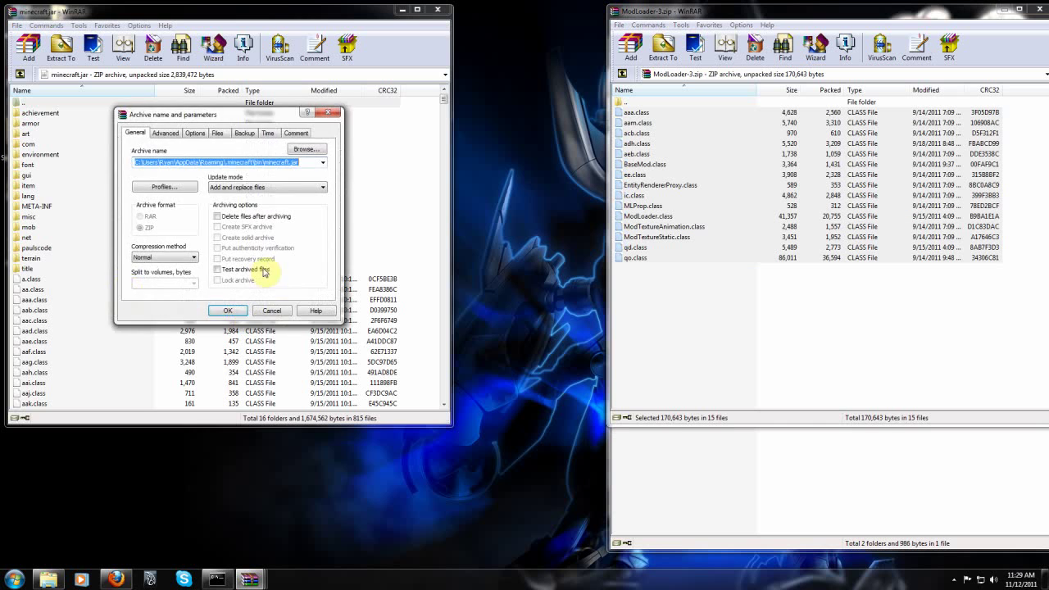
left_click(235, 309)
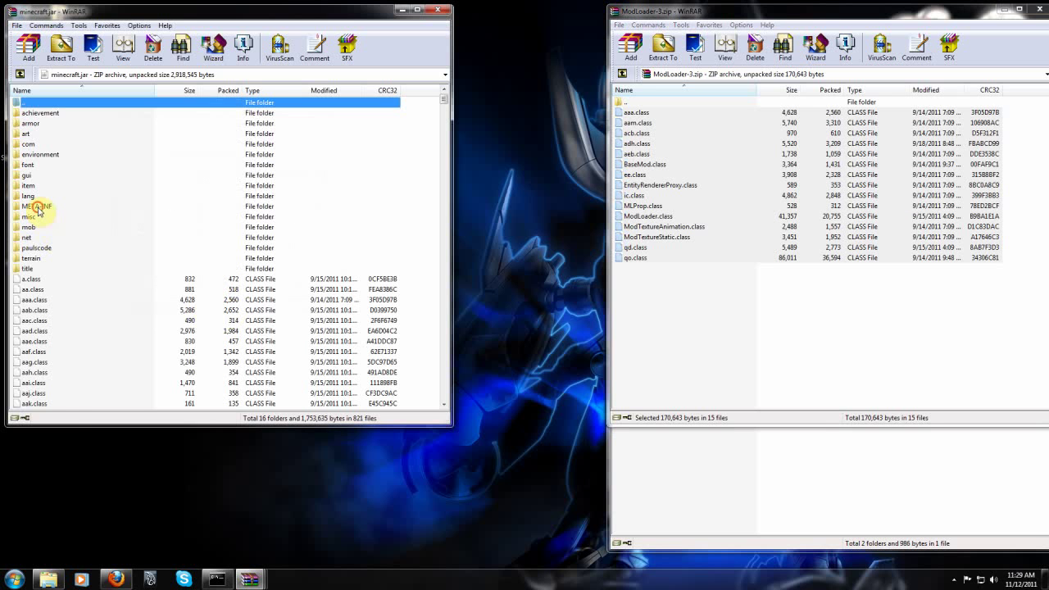
Step: Delete the META-INF folder from minecraft.jar and close the ModLoader archive
left_click(38, 208)
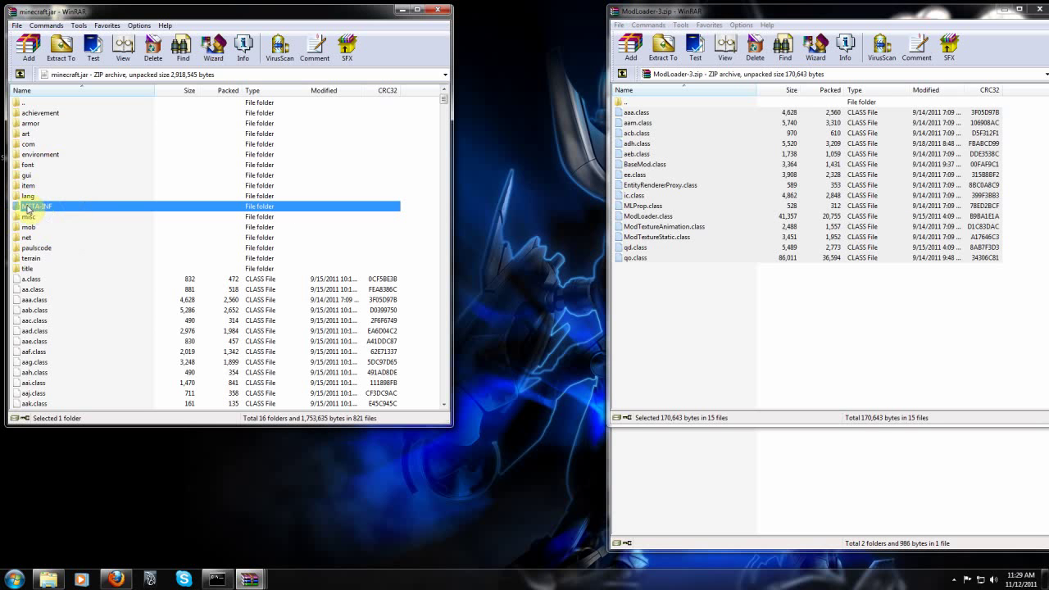
key("Delete")
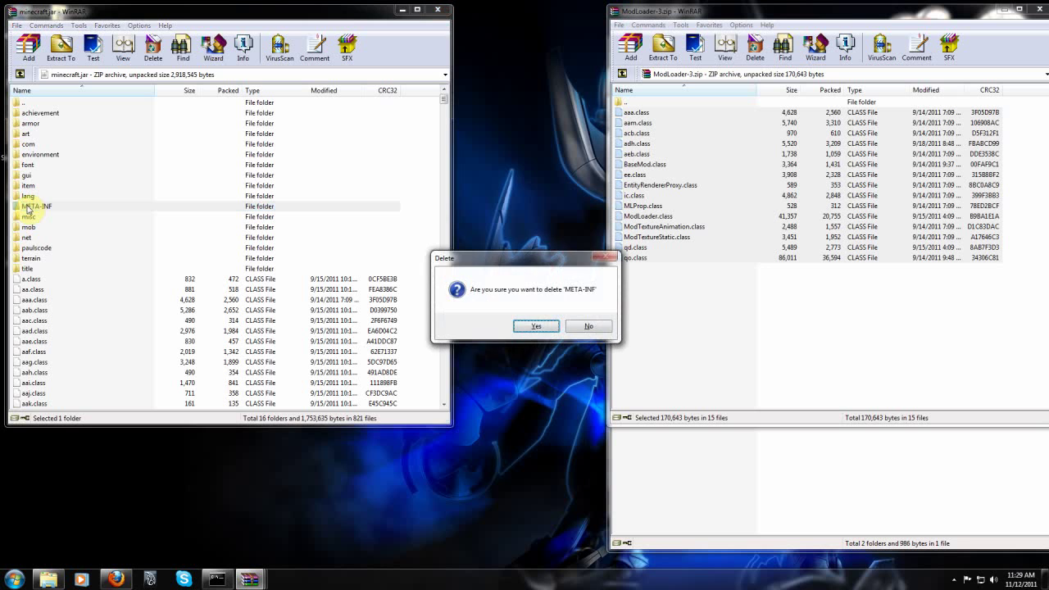
left_click(535, 328)
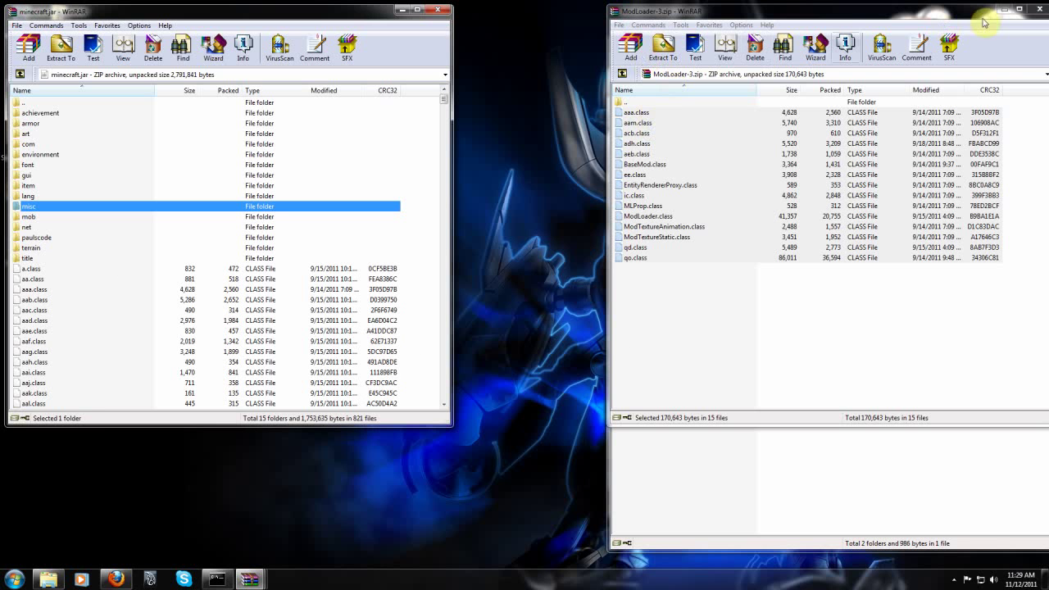
left_click(1037, 10)
Step: Copy the ibxm and paulscode folders and oe.class from the AudioMod archive into minecraft.jar, and close AudioMod
left_click(731, 51)
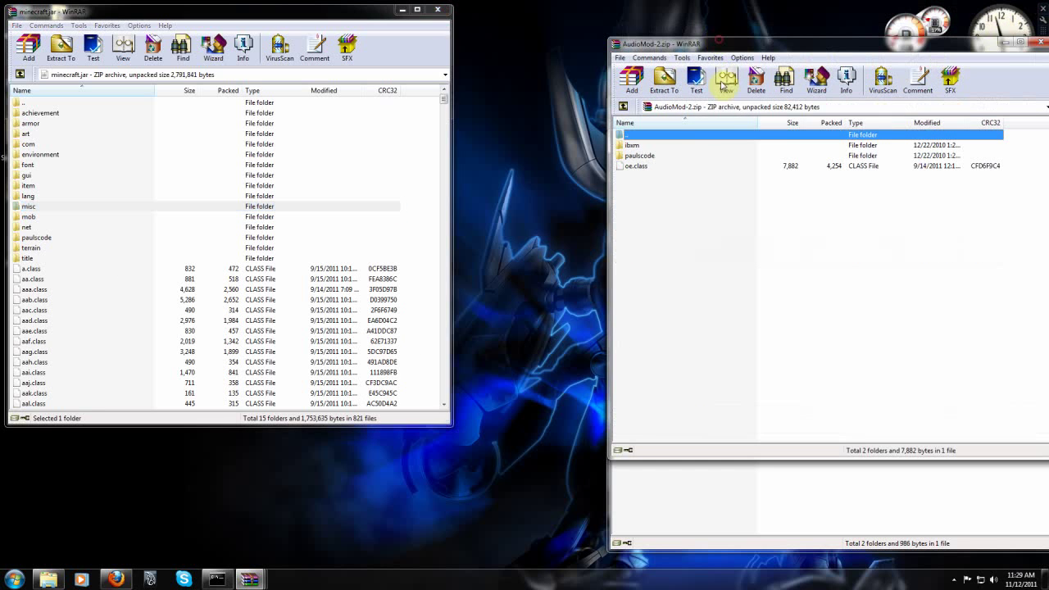
left_click_drag(636, 195, 141, 270)
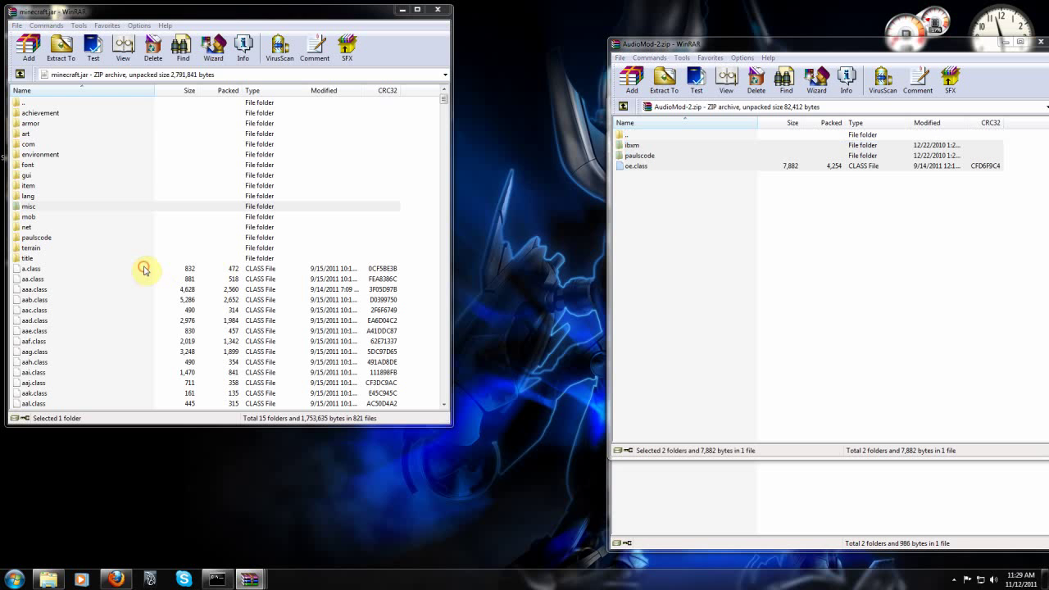
left_click(228, 312)
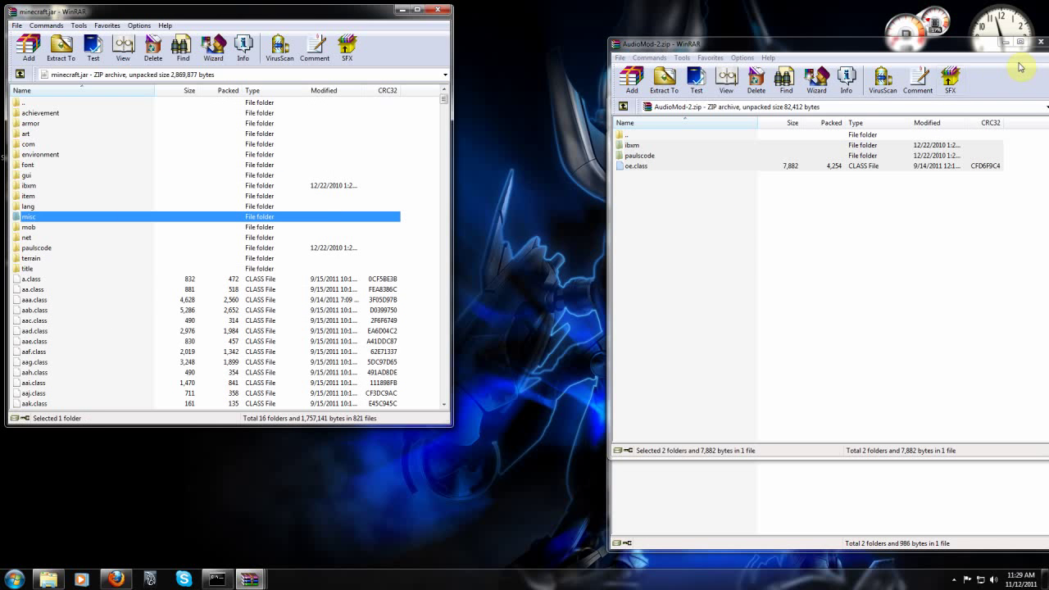
left_click(1039, 49)
Step: Copy all the class files from the ModLoaderMp 1.8.1 archive into minecraft.jar, and close that archive
left_click(702, 79)
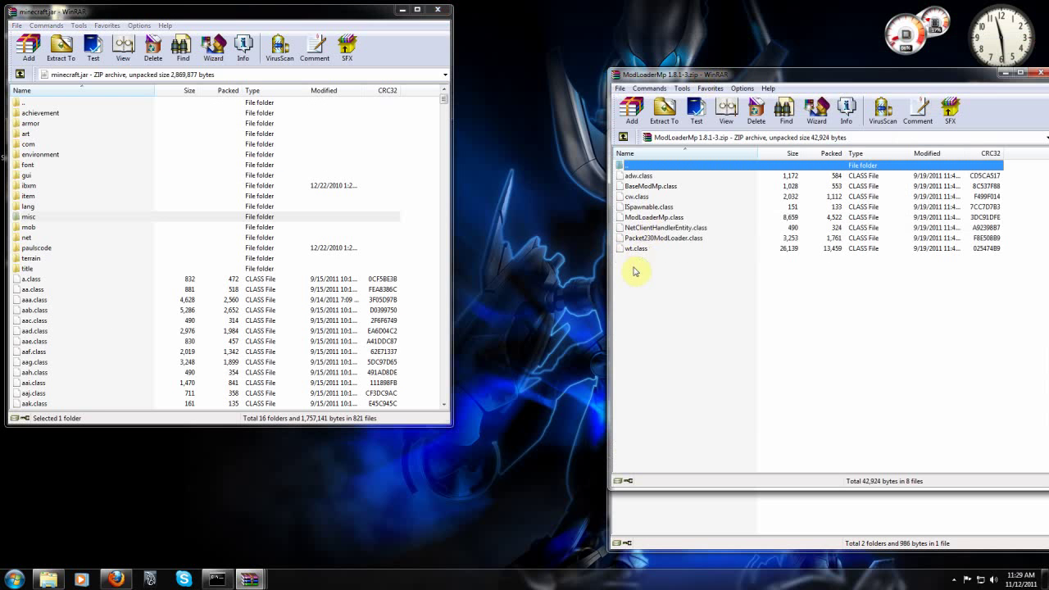
left_click_drag(635, 271, 635, 191)
left_click_drag(632, 262, 171, 275)
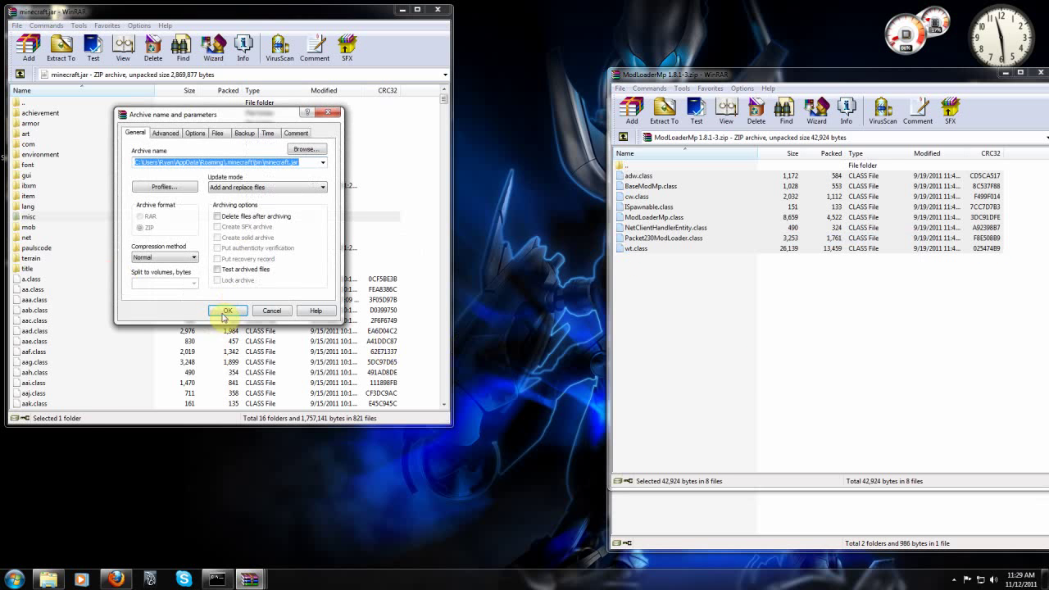
left_click(227, 310)
left_click(1039, 72)
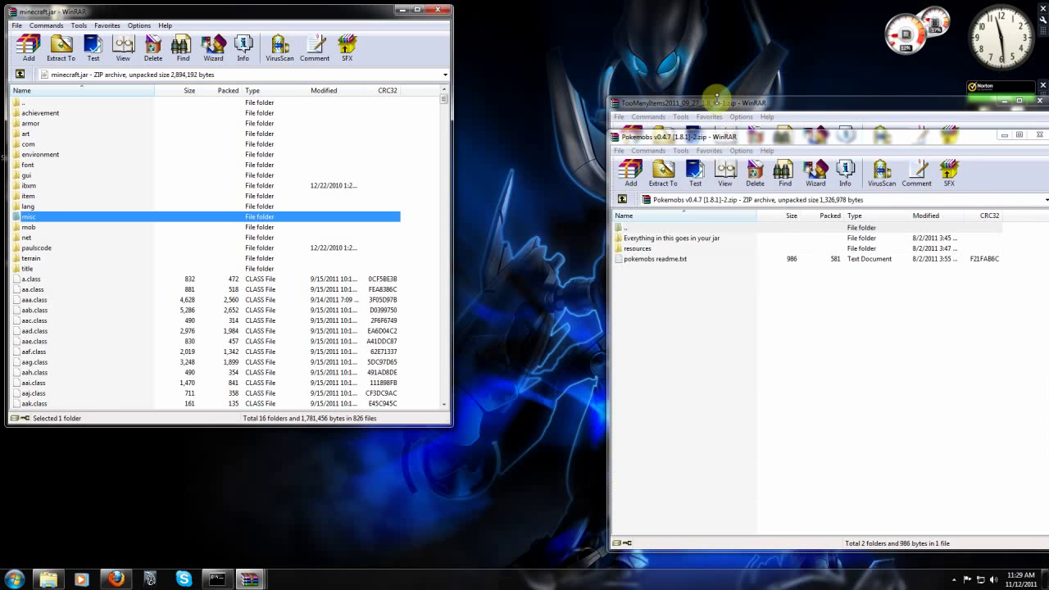
Step: Copy all the class files from the TooManyItems archive into minecraft.jar, and close that archive
left_click(708, 109)
left_click_drag(632, 386, 627, 201)
left_click_drag(696, 225, 140, 241)
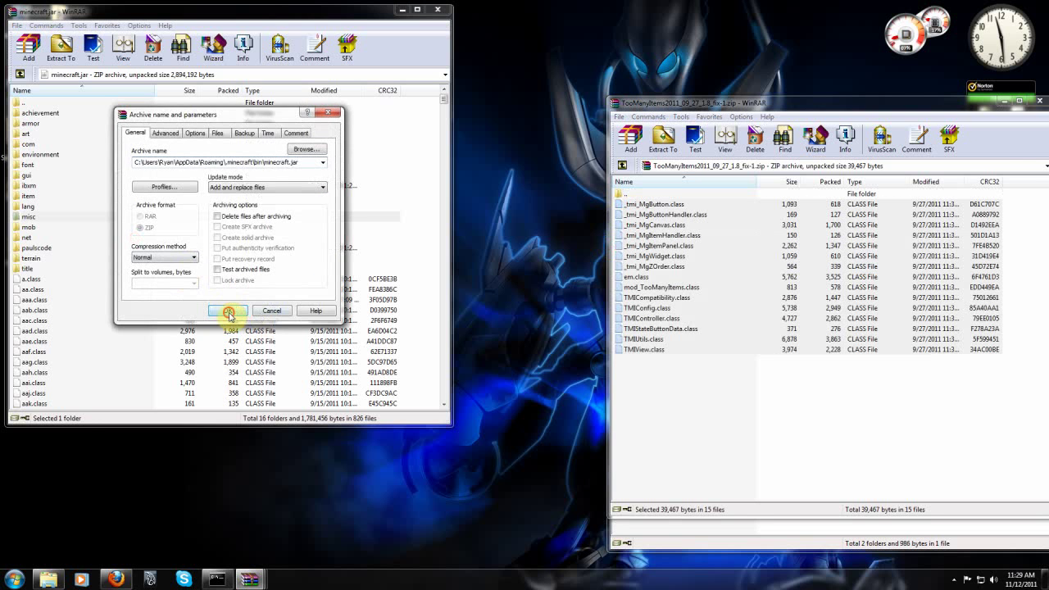
left_click(229, 311)
left_click(1039, 100)
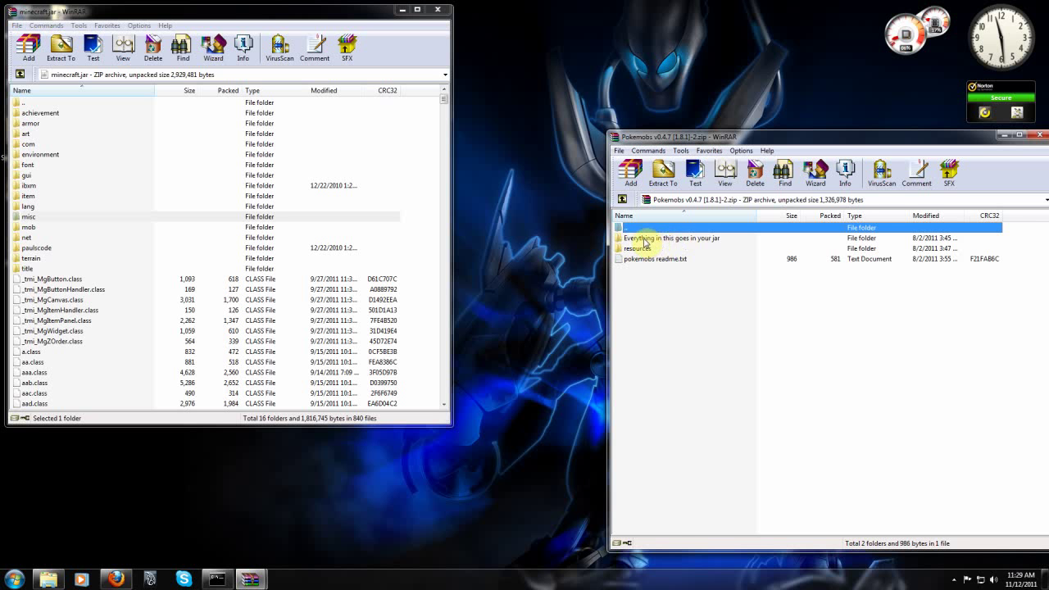
Step: Copy everything inside the "Everything in this goes in your jar" folder of the Pokemobs archive into minecraft.jar, and close minecraft.jar
double_click(644, 239)
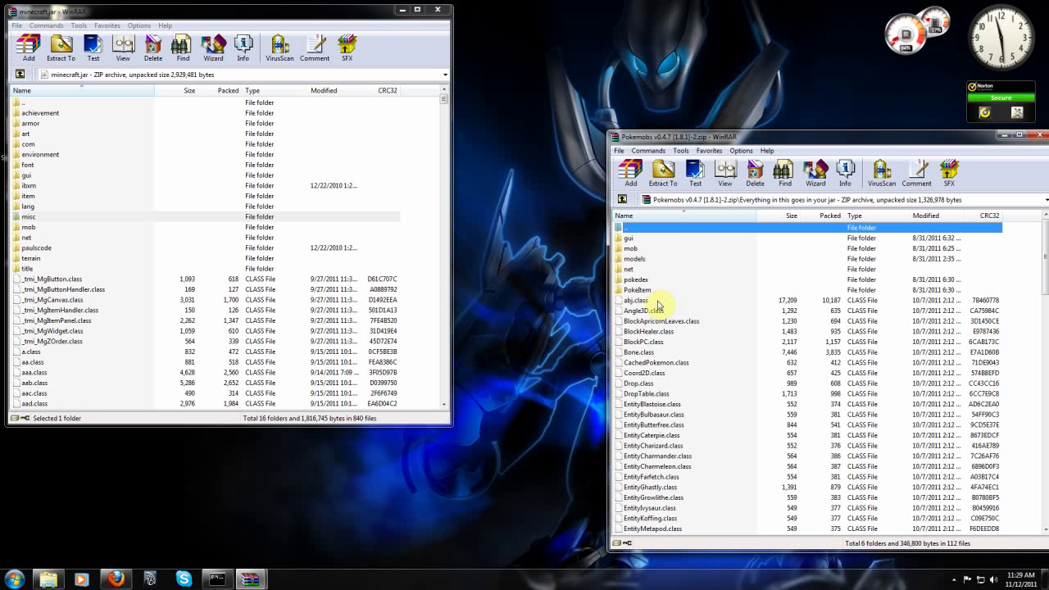
key("ctrl+a")
left_click_drag(773, 340, 90, 250)
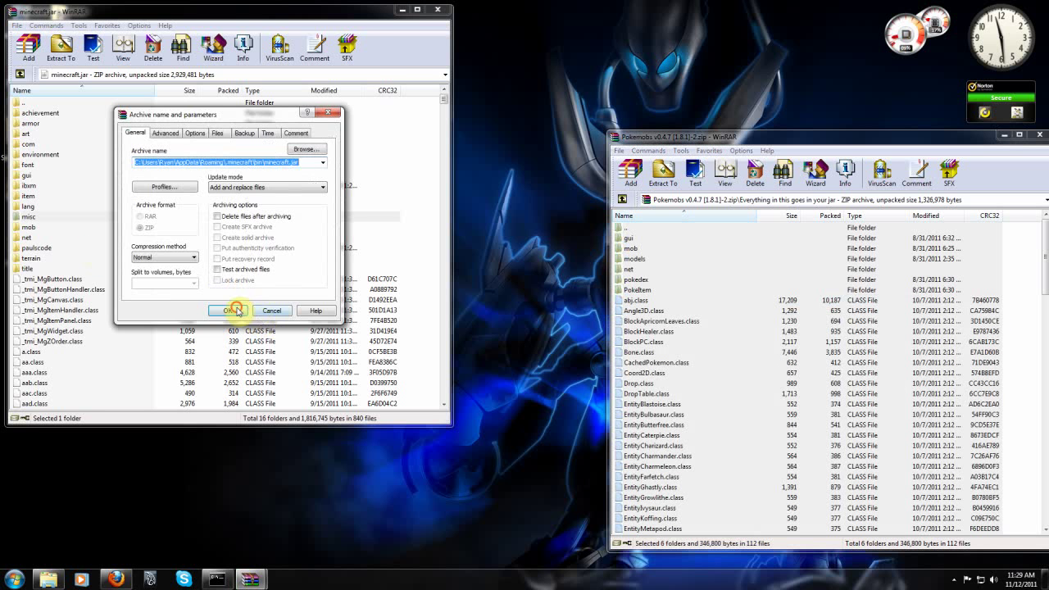
left_click(233, 311)
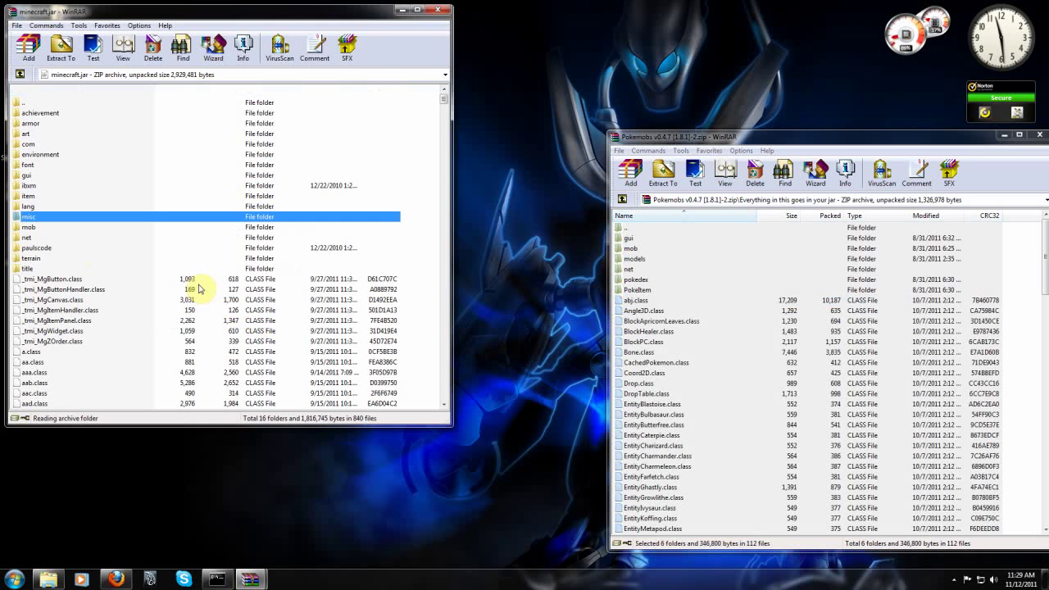
left_click(440, 11)
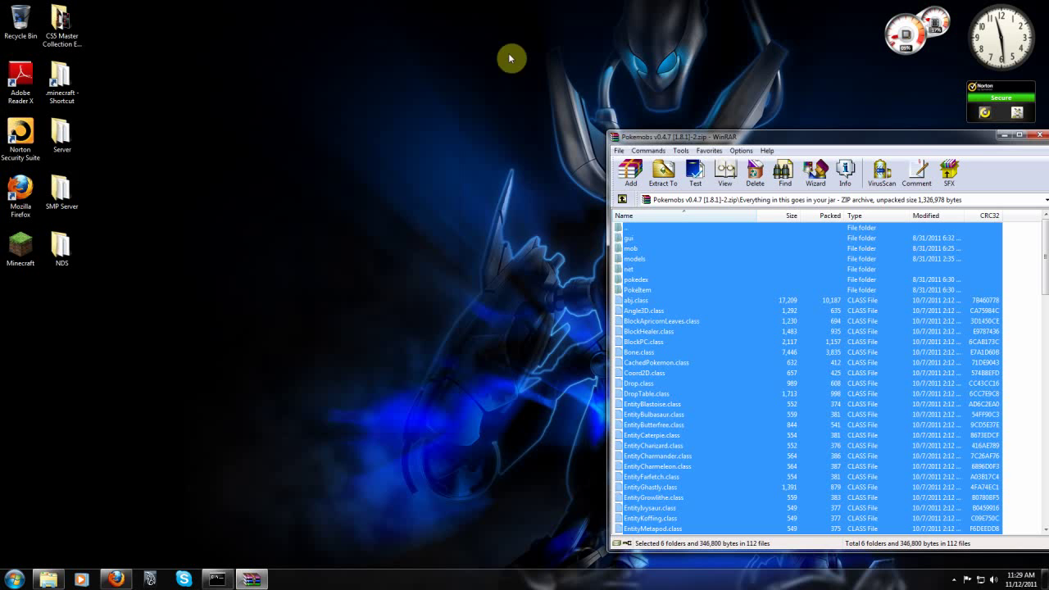
Step: Copy the mod folder from the Pokemobs archive's resources folder into .minecraft's resources folder, and close the archive and folder windows
left_click(623, 202)
left_click(633, 247)
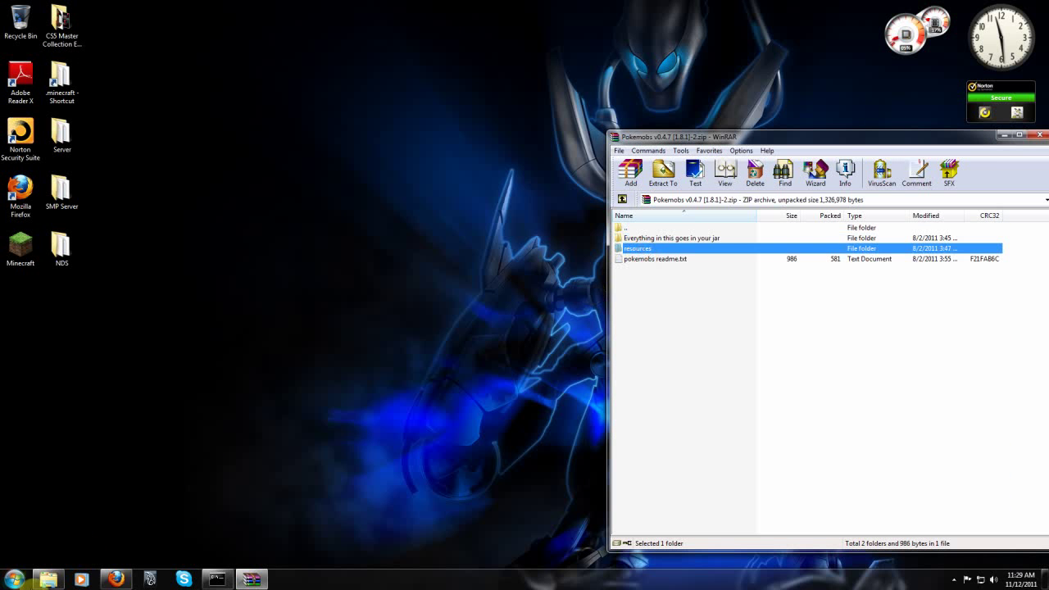
left_click(48, 579)
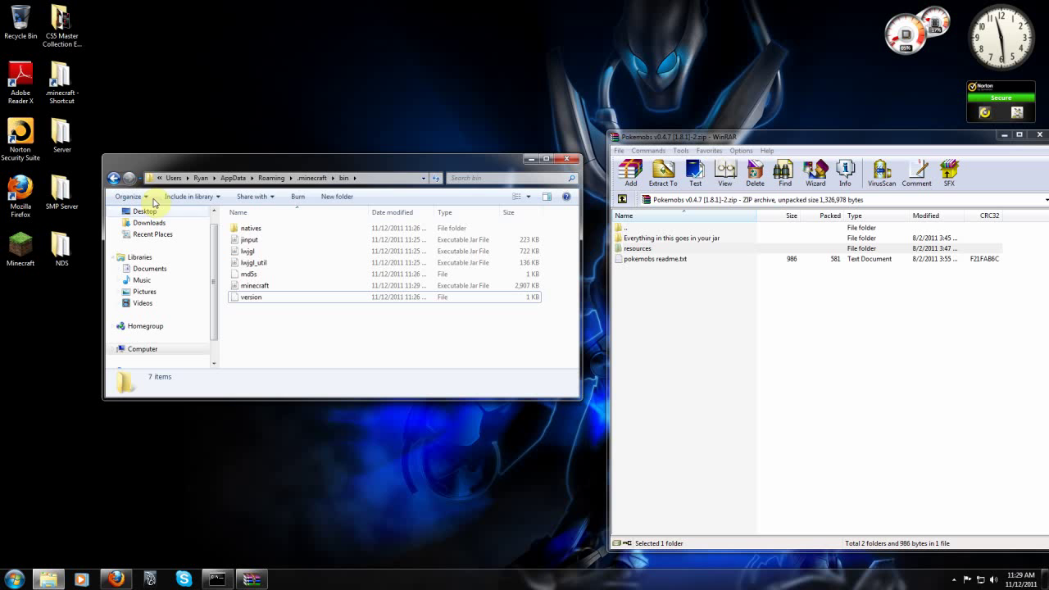
left_click(312, 178)
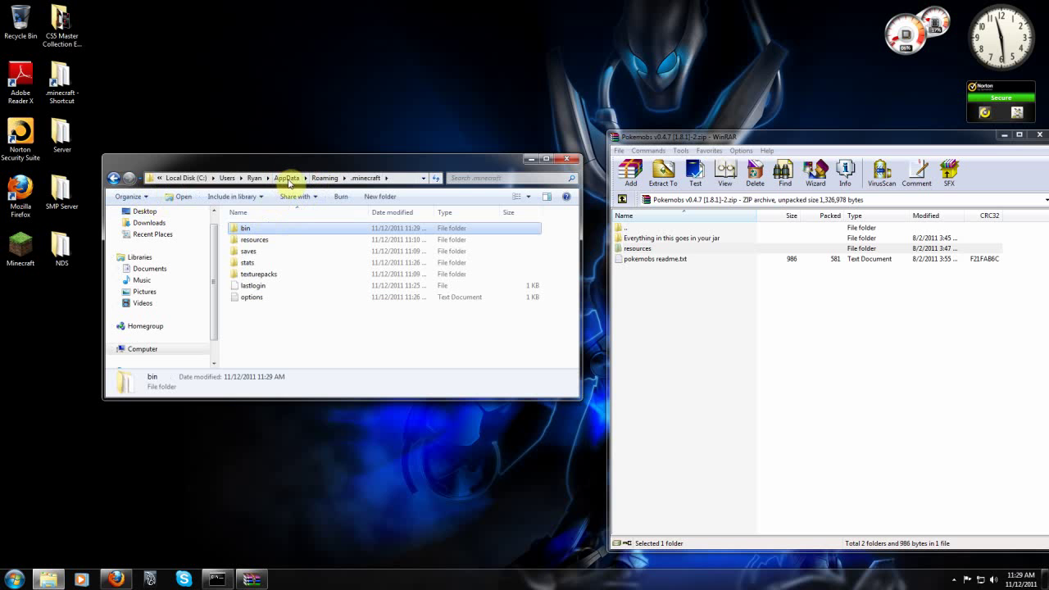
left_click(322, 178)
double_click(246, 227)
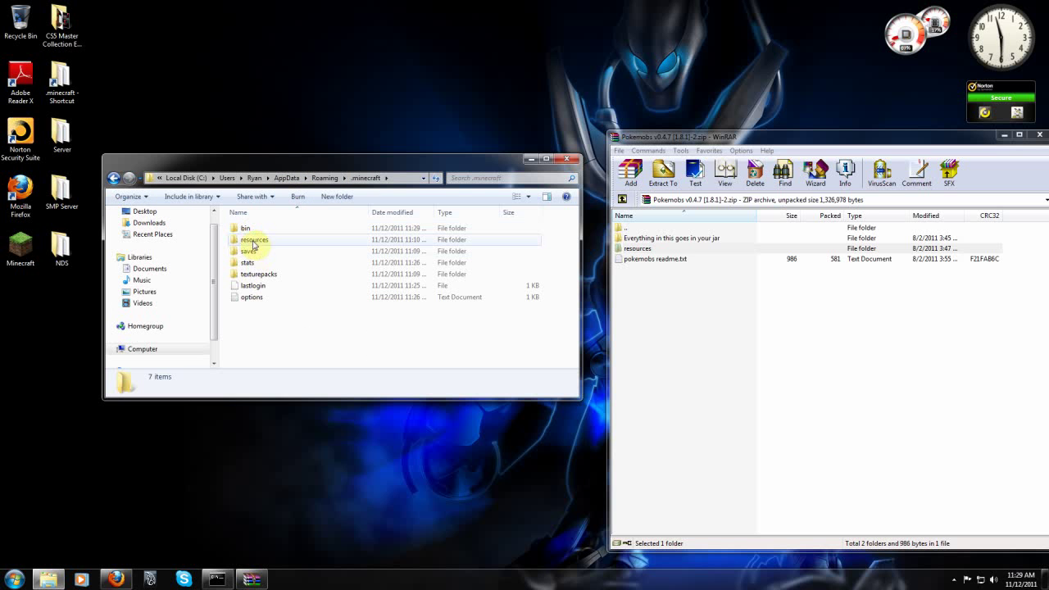
double_click(252, 241)
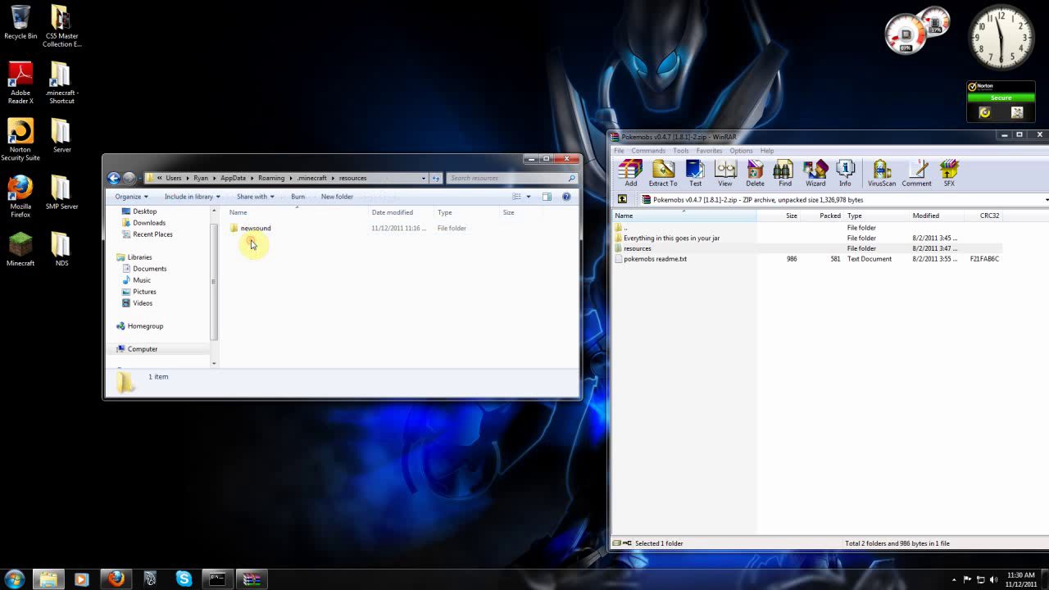
double_click(638, 248)
left_click_drag(628, 238, 298, 291)
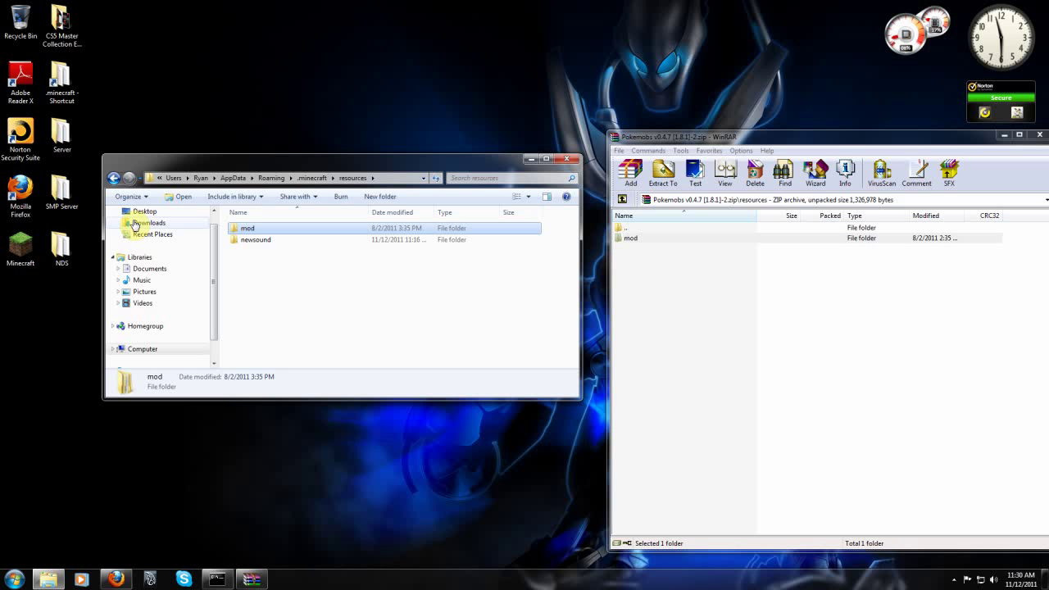
left_click(1039, 134)
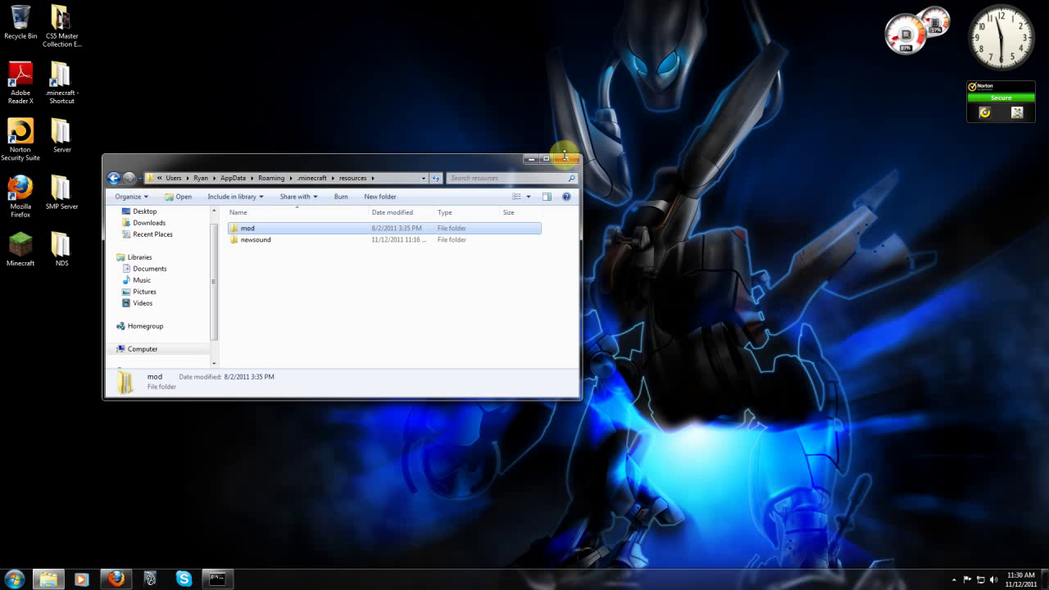
left_click(566, 158)
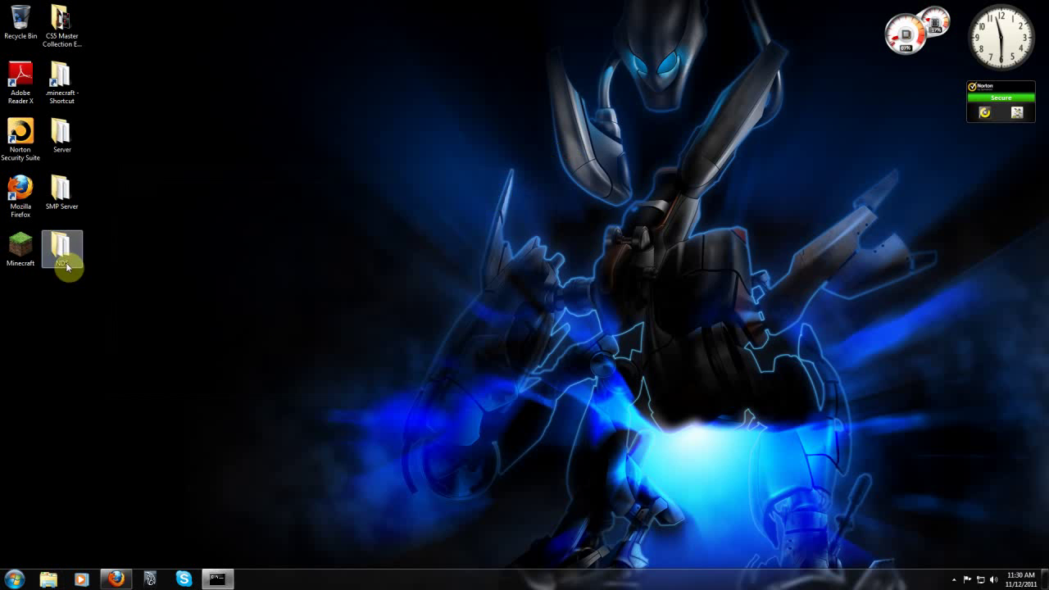
Step: Launch Minecraft, move its launcher window to the screen corner, and log in with the saved account
double_click(23, 254)
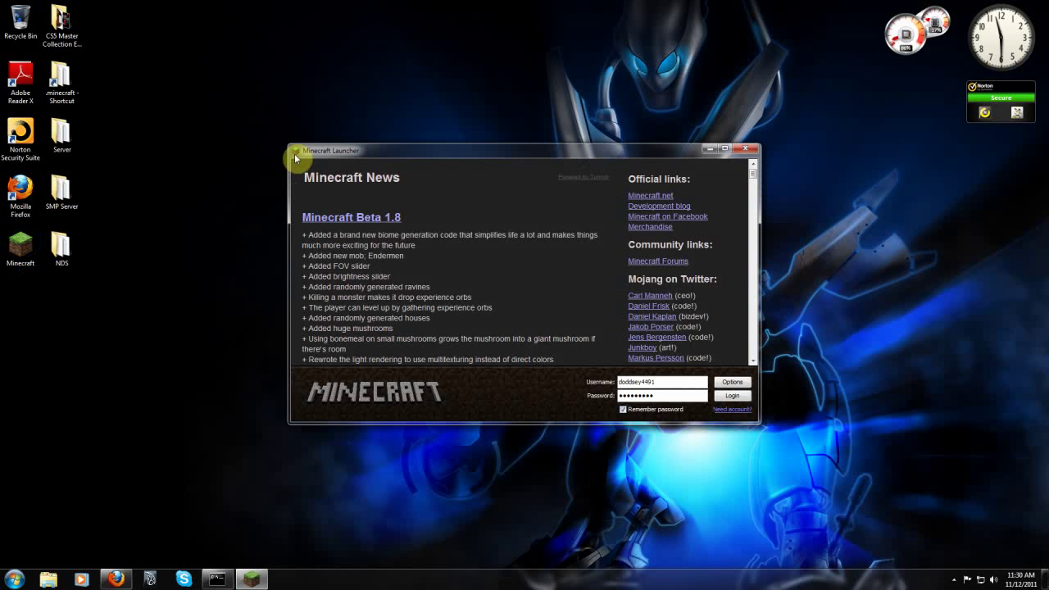
left_click_drag(293, 150, 3, 1)
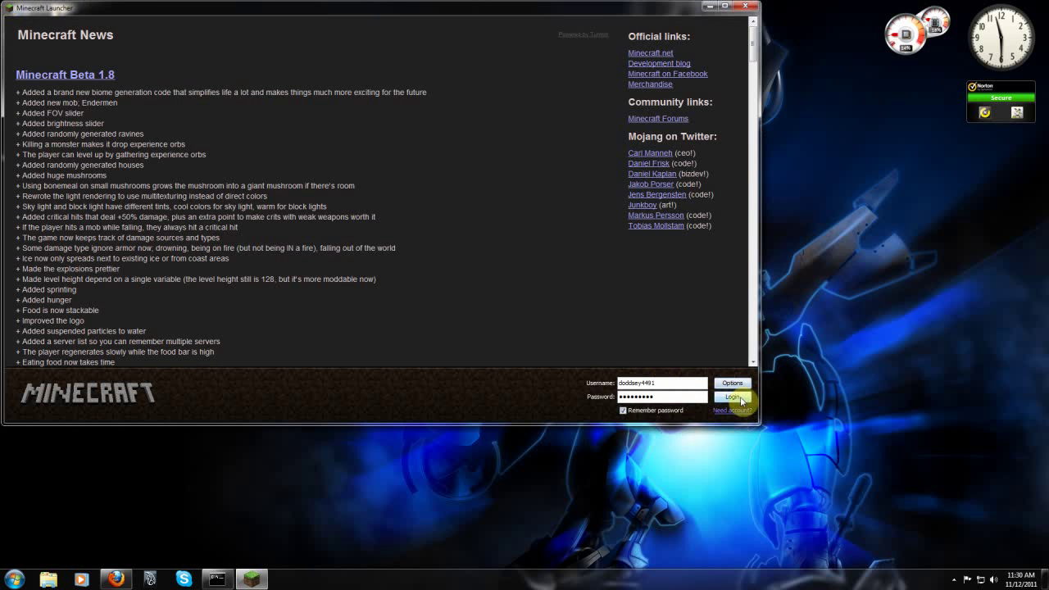
left_click(740, 398)
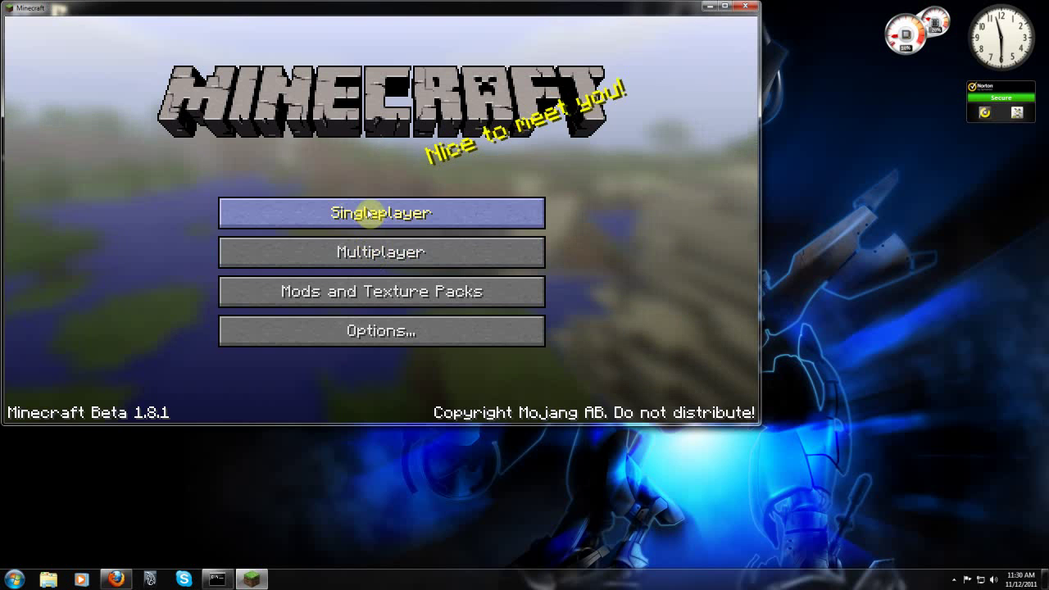
Step: Create a new singleplayer Survival world named "pokemobs tu"
left_click(409, 217)
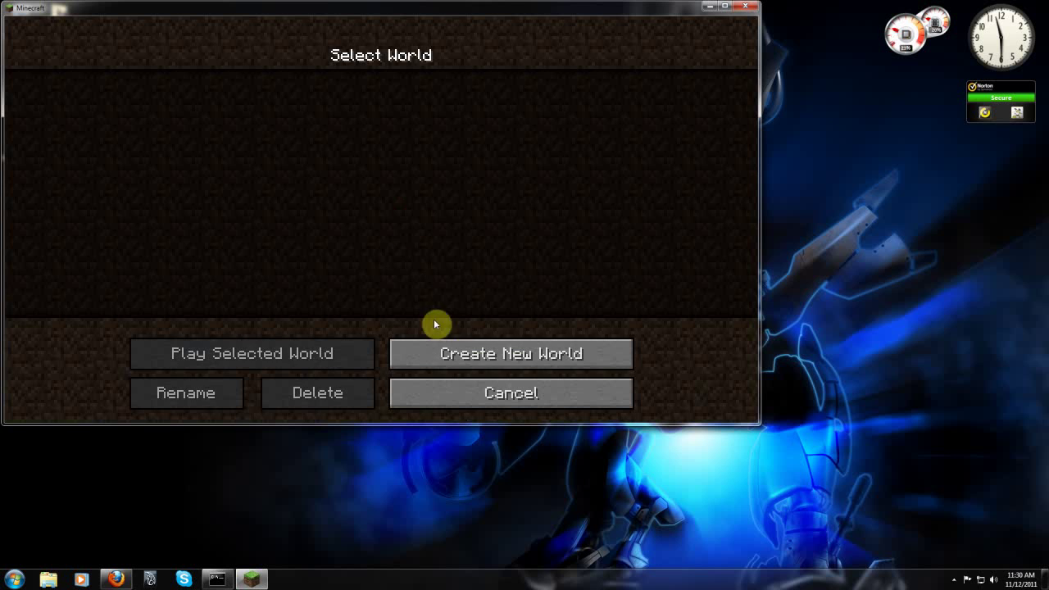
left_click(461, 351)
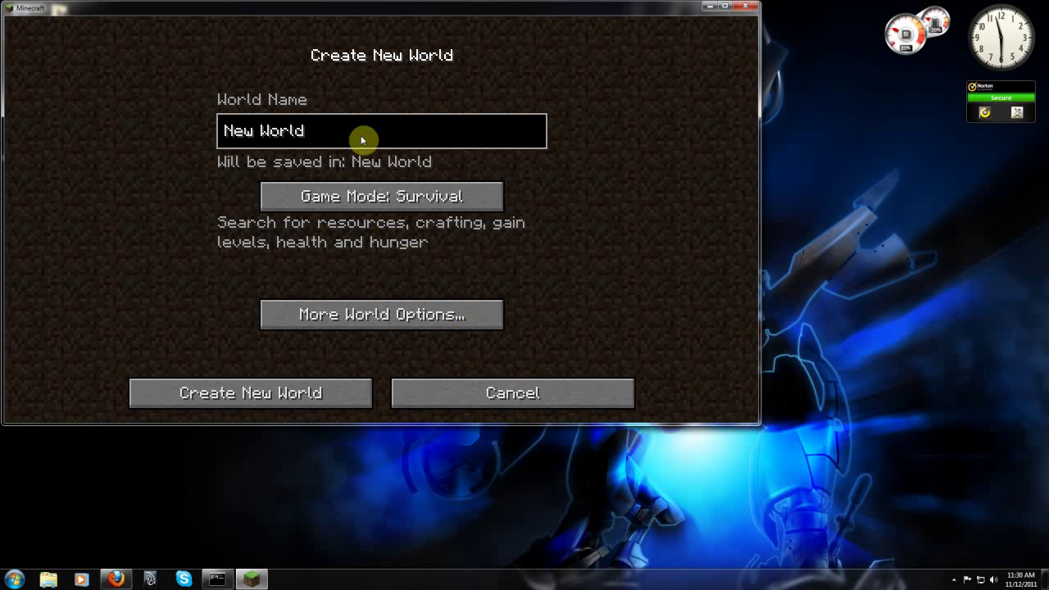
key("BackSpace")
key("BackSpace")
key("BackSpace")
key("BackSpace")
key("BackSpace")
key("BackSpace")
key("BackSpace")
key("BackSpace")
type("pokemobs tu")
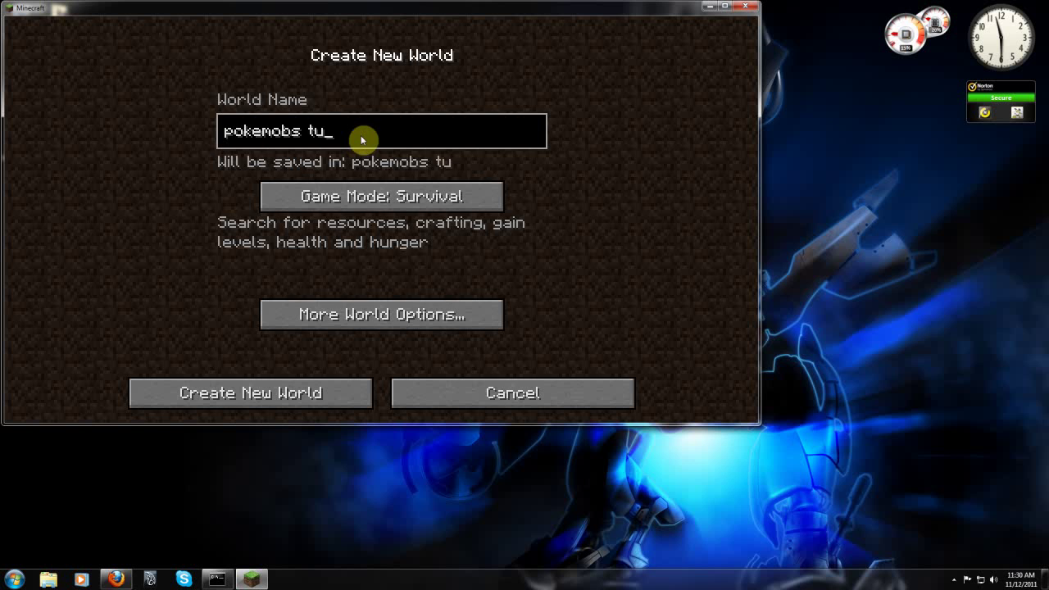
key("Return")
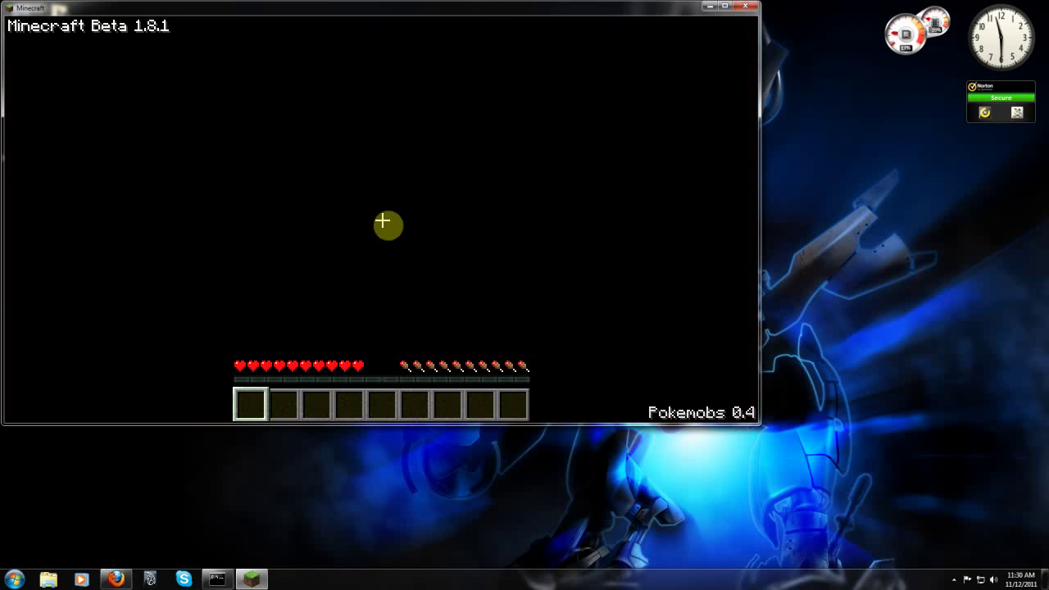
Step: Examine the TooManyItems item list through its fourth page for the items added by Pokemobs, and close the inventory
key("w")
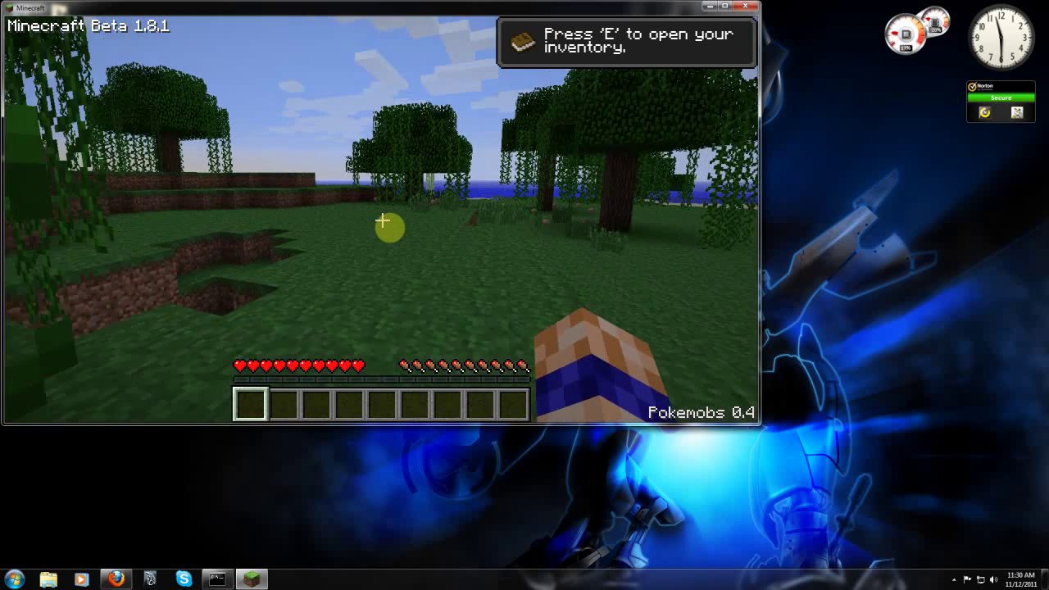
key("e")
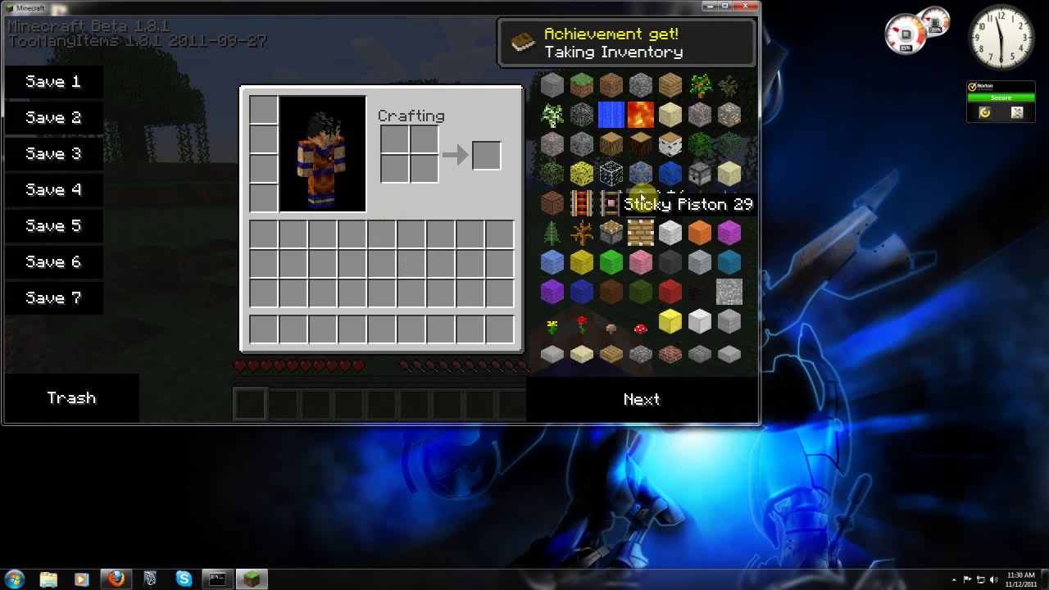
left_click(641, 399)
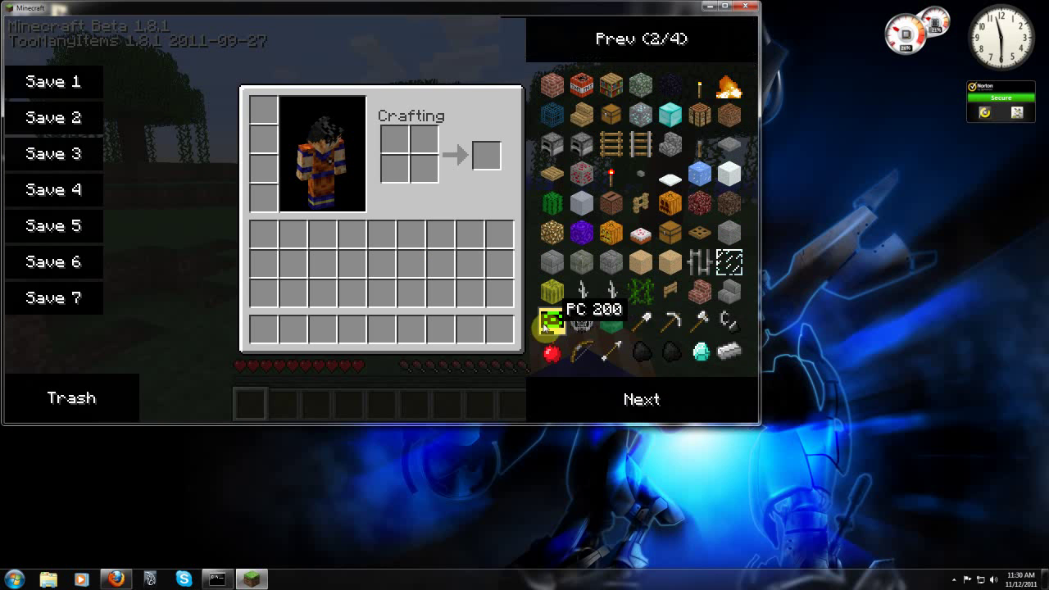
left_click(656, 400)
left_click(656, 400)
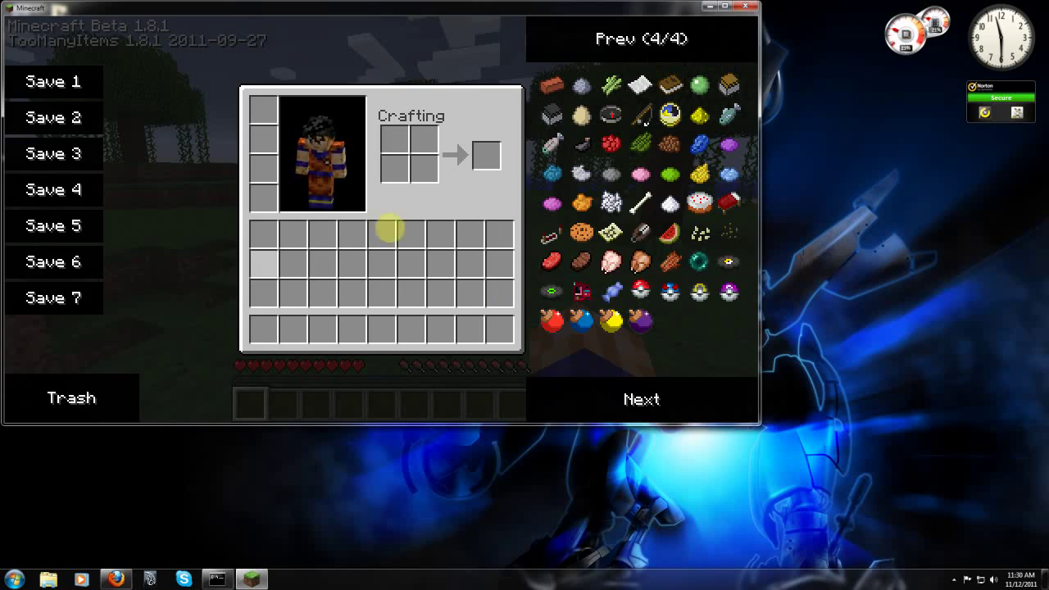
key("e")
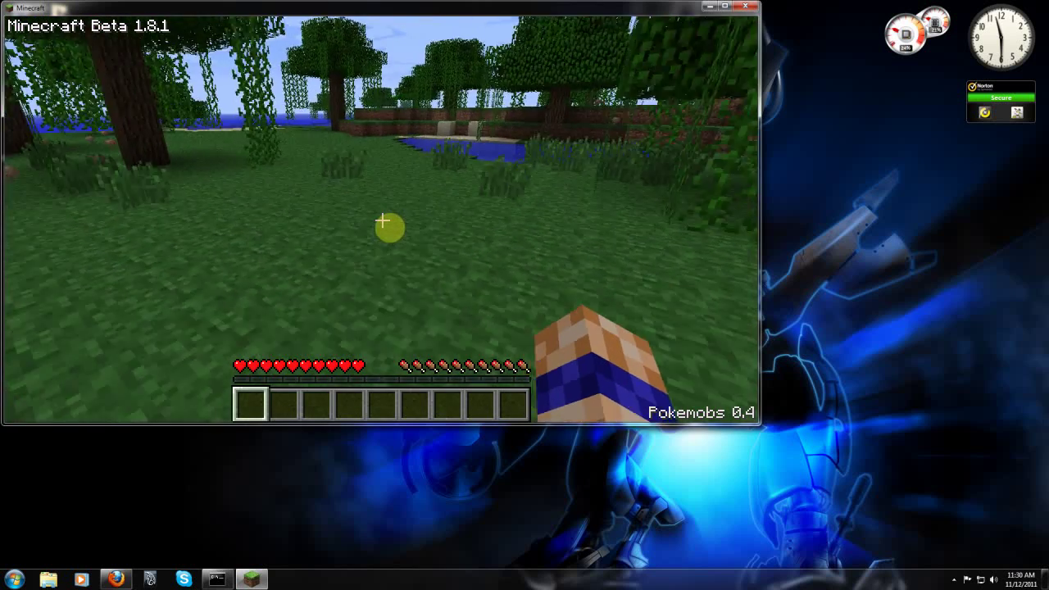
Step: Walk past the pond and over the grassy ledges to the shore to look for a wild Pokémon
key("w")
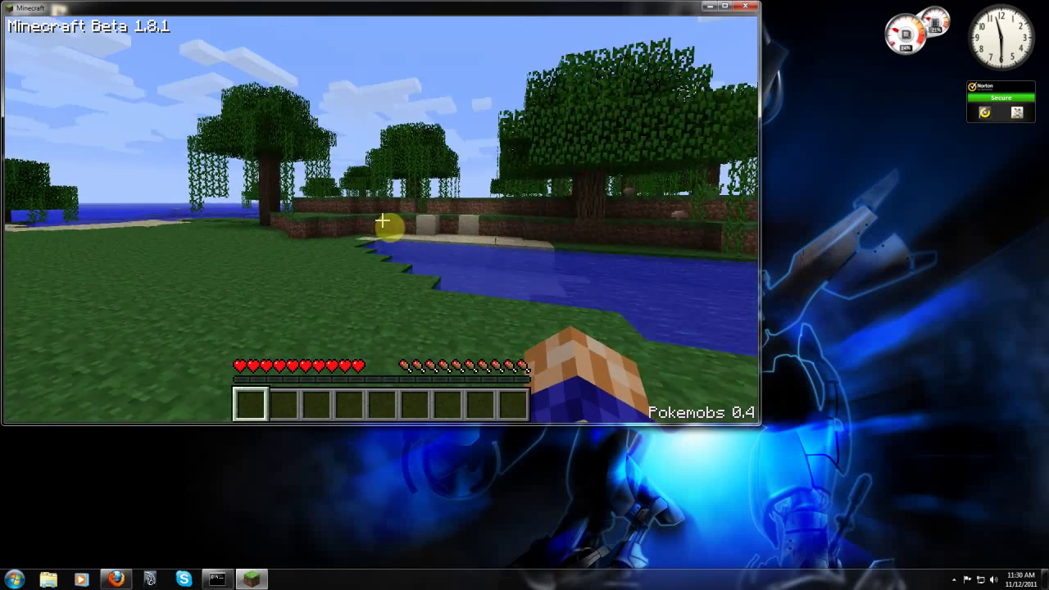
key("w")
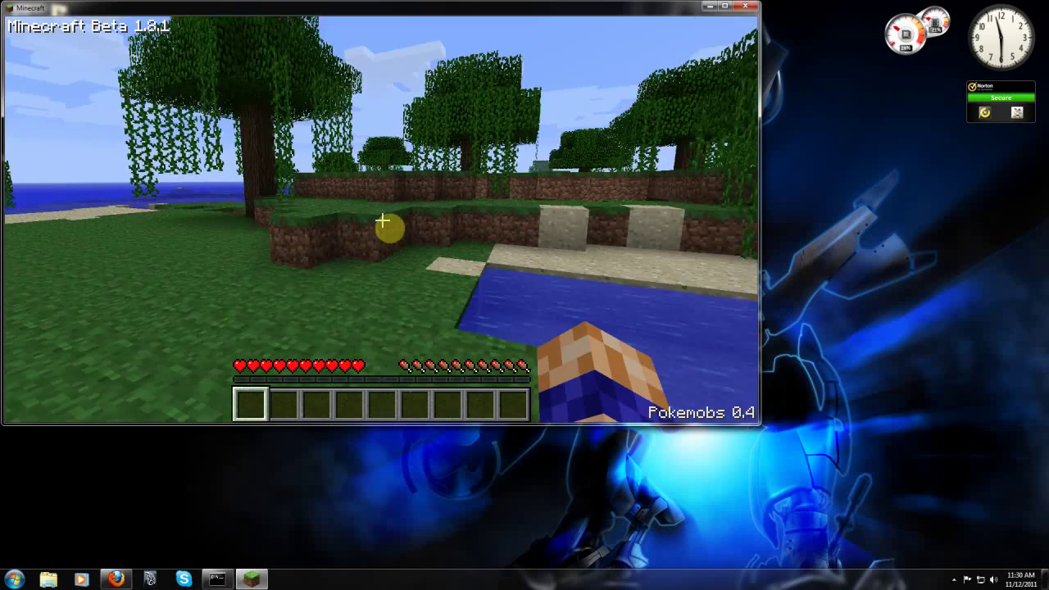
key("w")
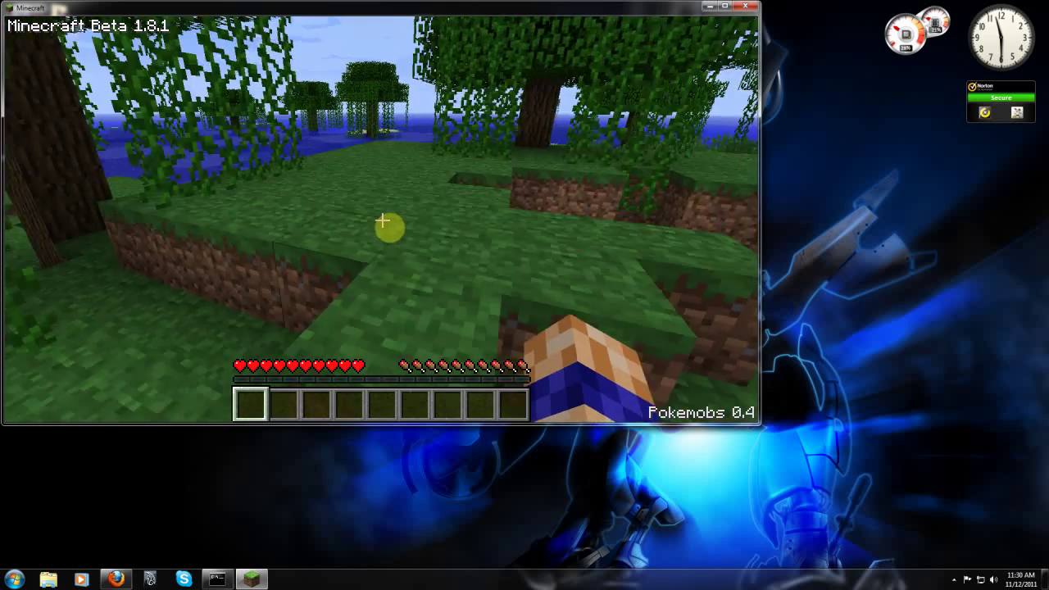
key("w")
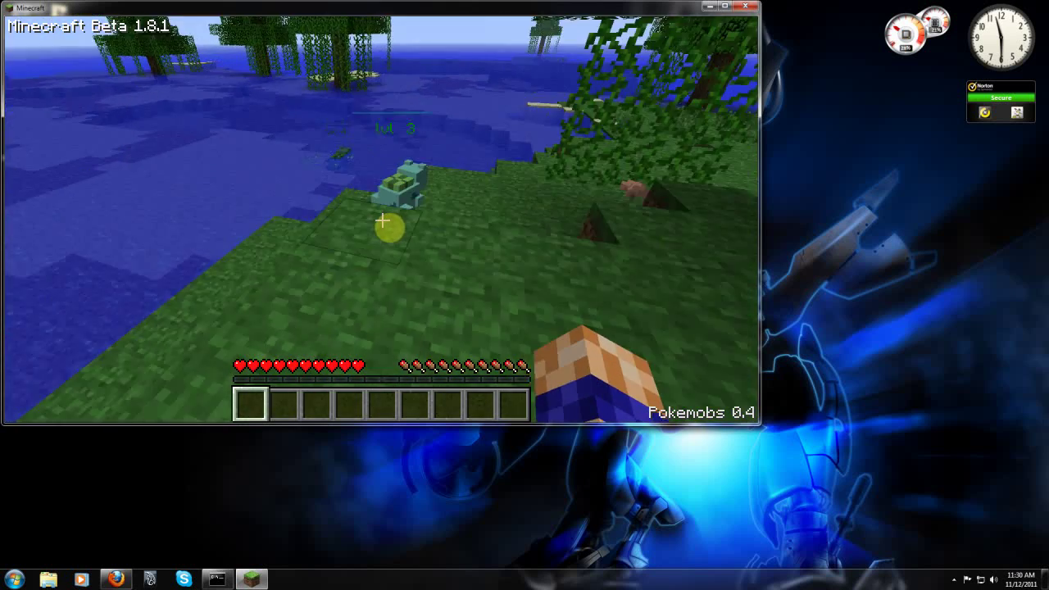
Step: Add Master Balls to the inventory from the TooManyItems list and return to the game
key("e")
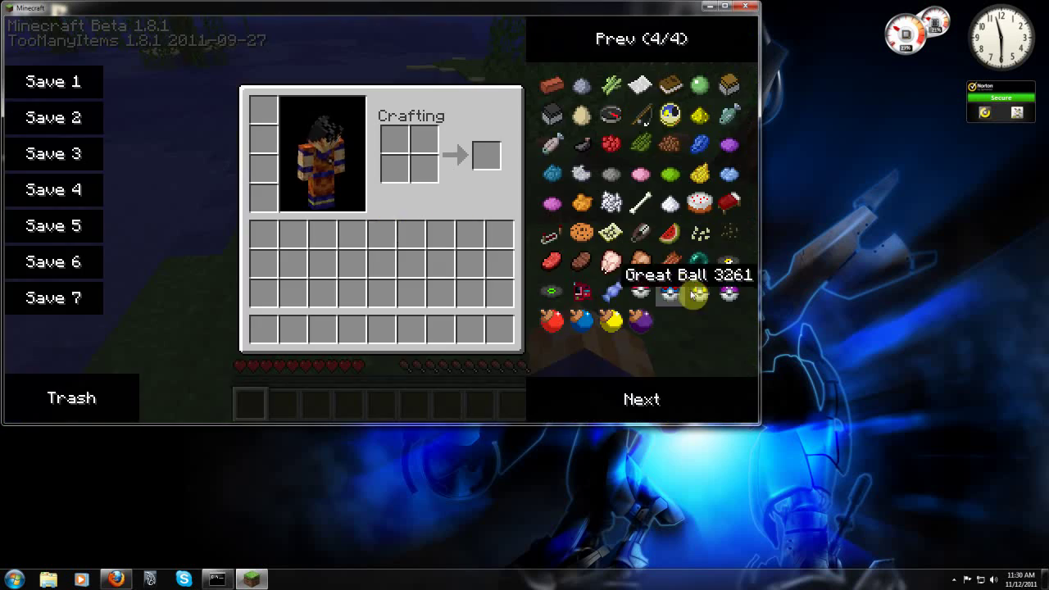
left_click(729, 292)
key("e")
Step: Explore the world catching wild Pokémon with the Master Balls, and pause the game
key("w")
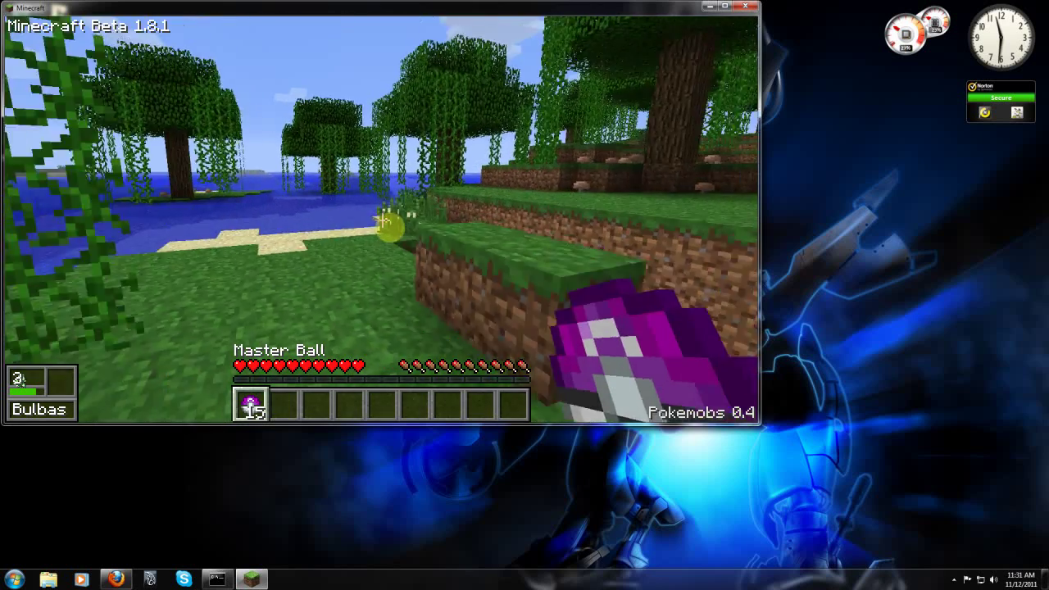
key("w")
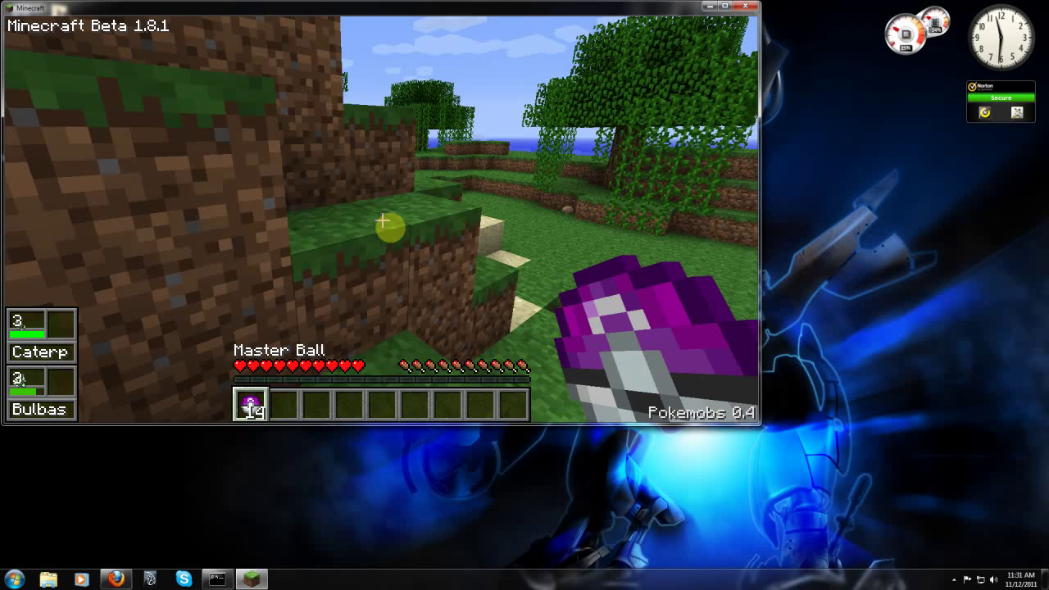
key("Escape")
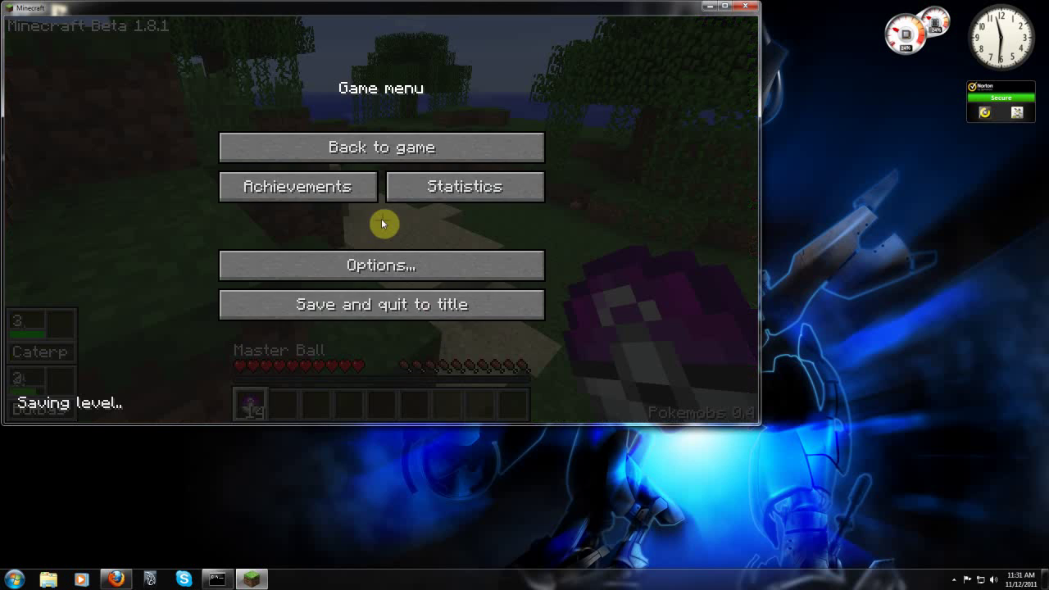